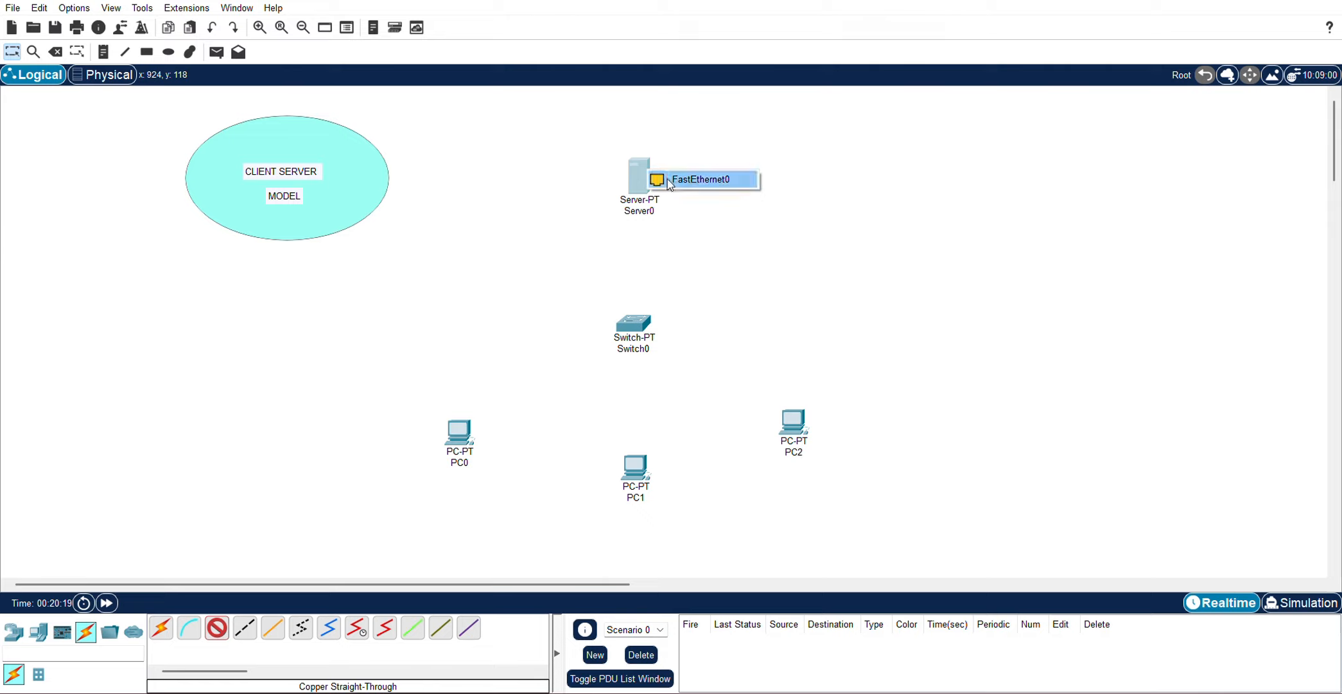
Connect Server0's FastEthernet0 port to Switch0's FastEthernet0/1 port with a copper straight-through cable.
click(667, 179)
click(638, 322)
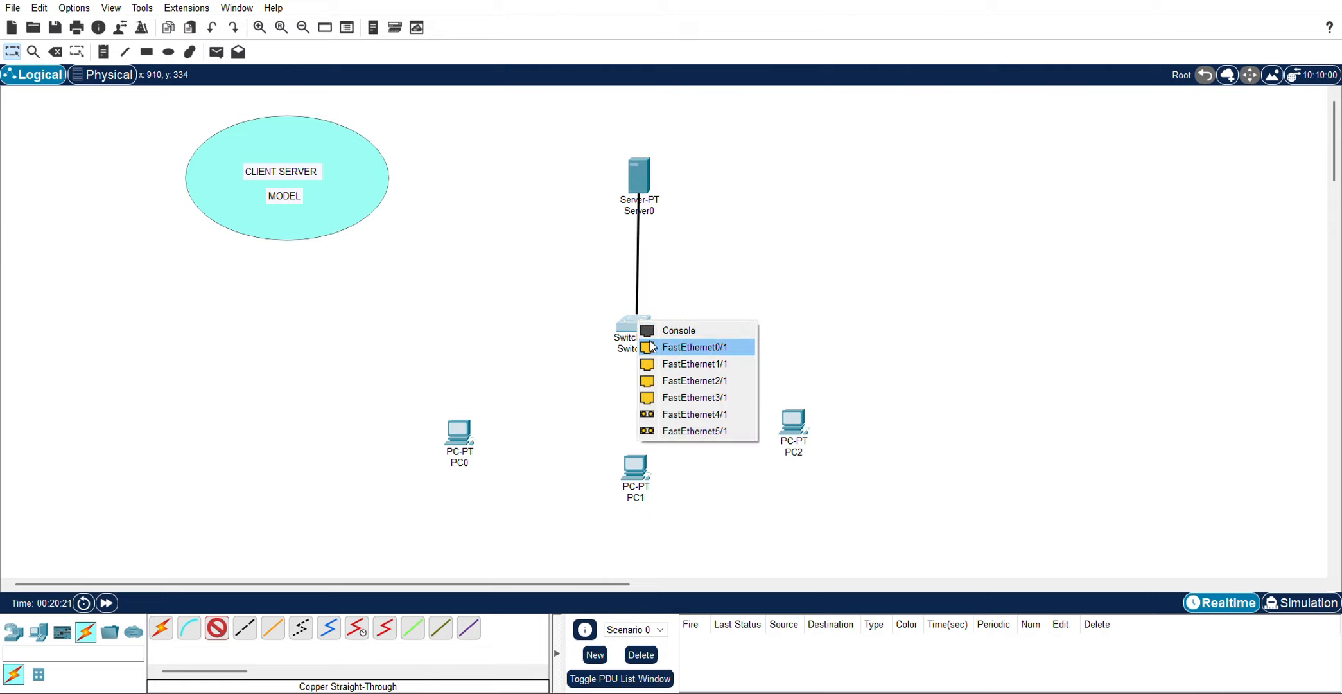
click(681, 347)
Connect Switch0's FastEthernet1/1 port to PC0's FastEthernet0 port with a copper straight-through cable.
click(214, 634)
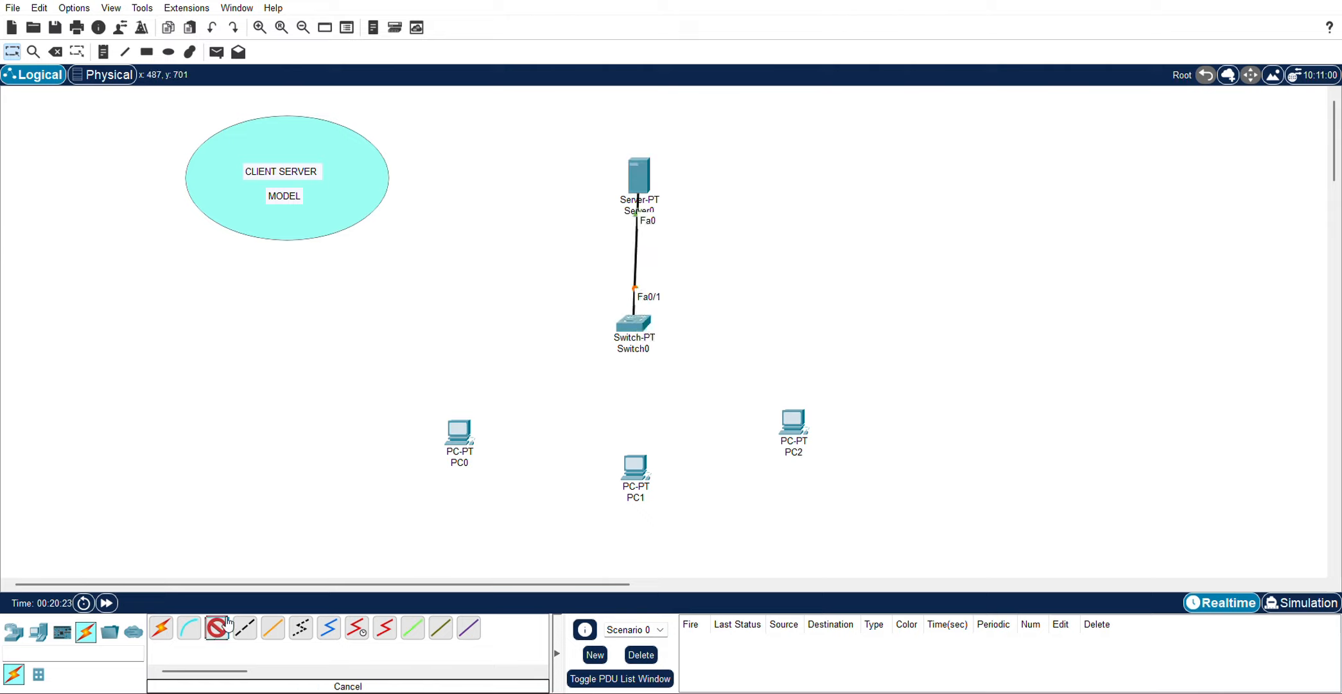
click(634, 324)
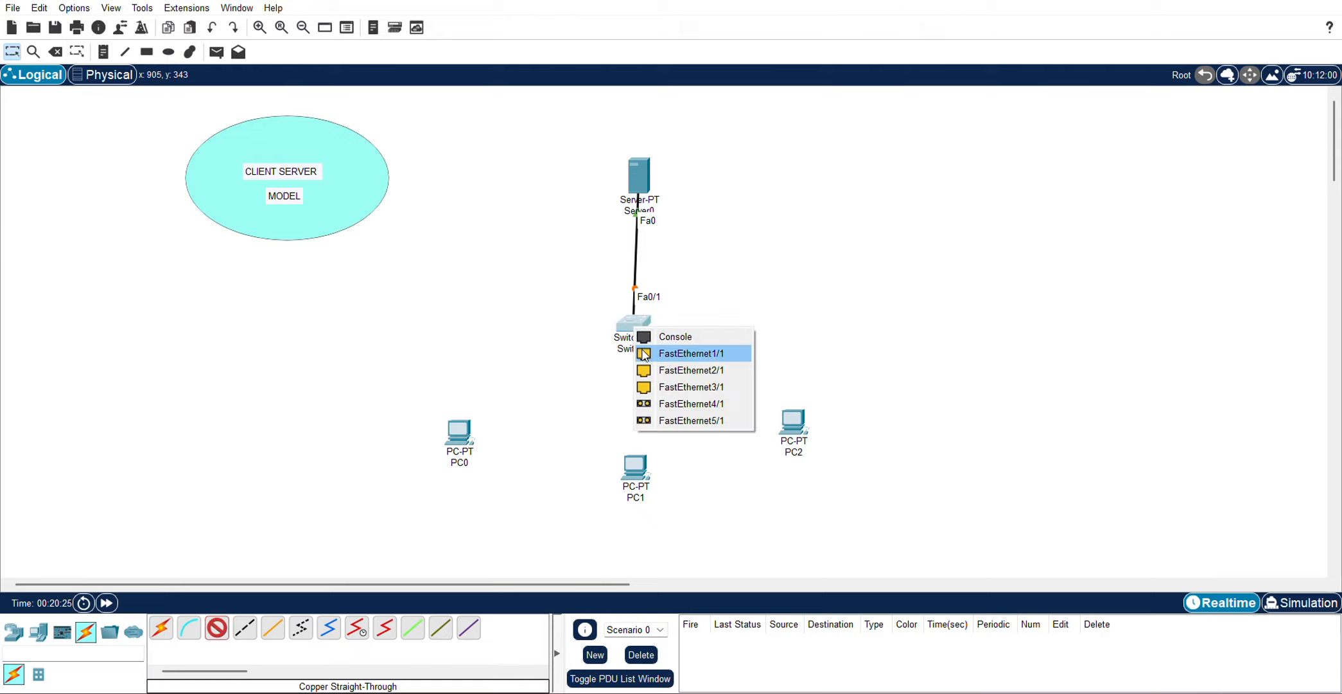
click(645, 353)
click(460, 436)
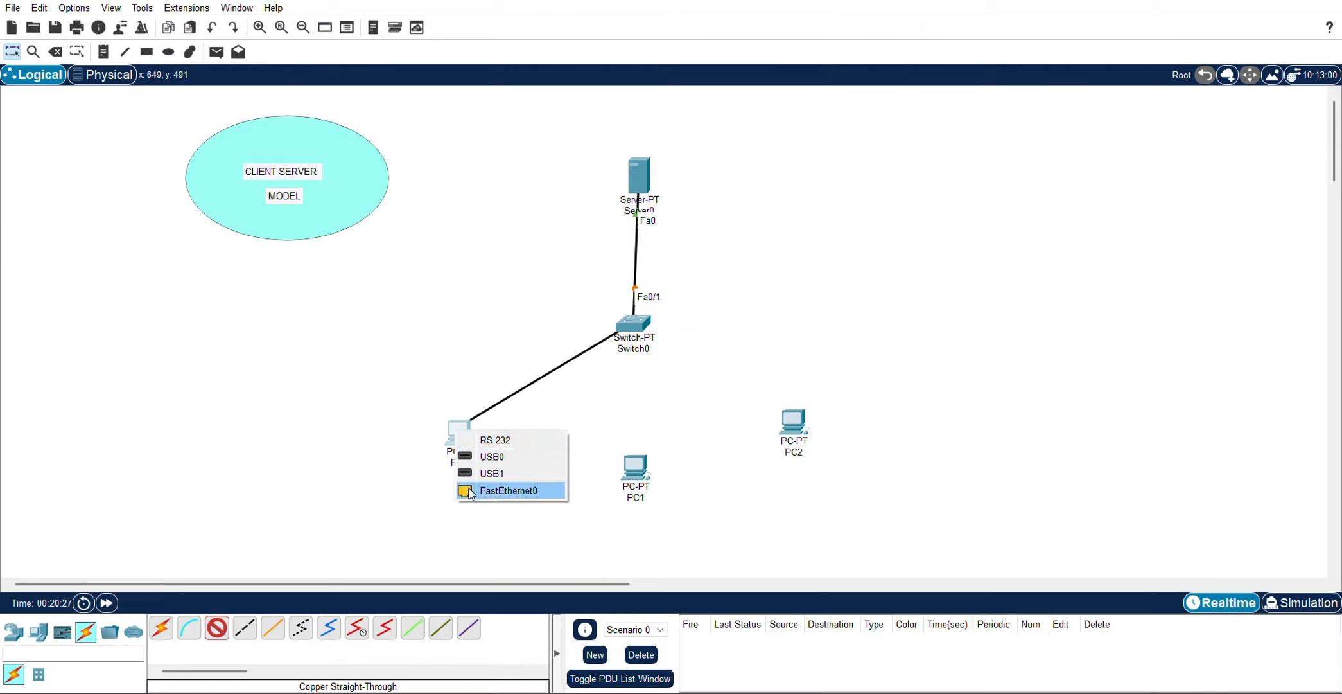
click(488, 489)
Connect Switch0's FastEthernet2/1 port to PC1's FastEthernet0 port with a copper straight-through cable.
click(218, 629)
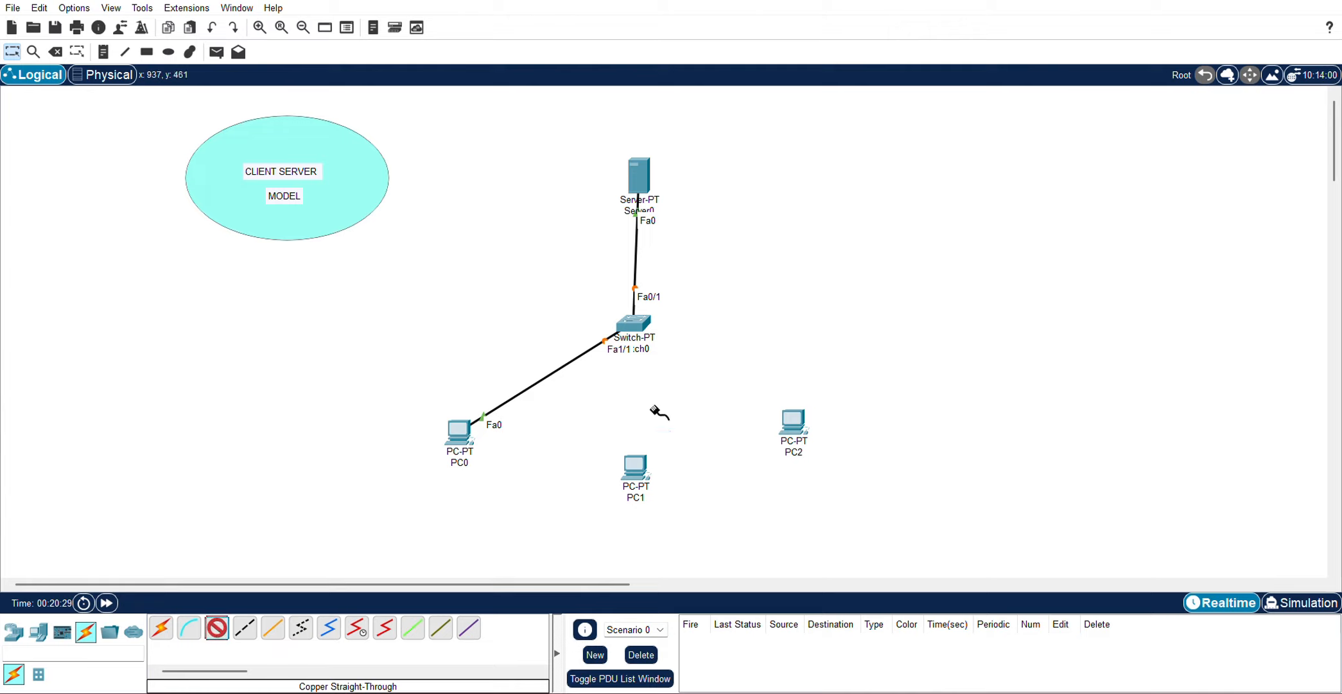
click(637, 325)
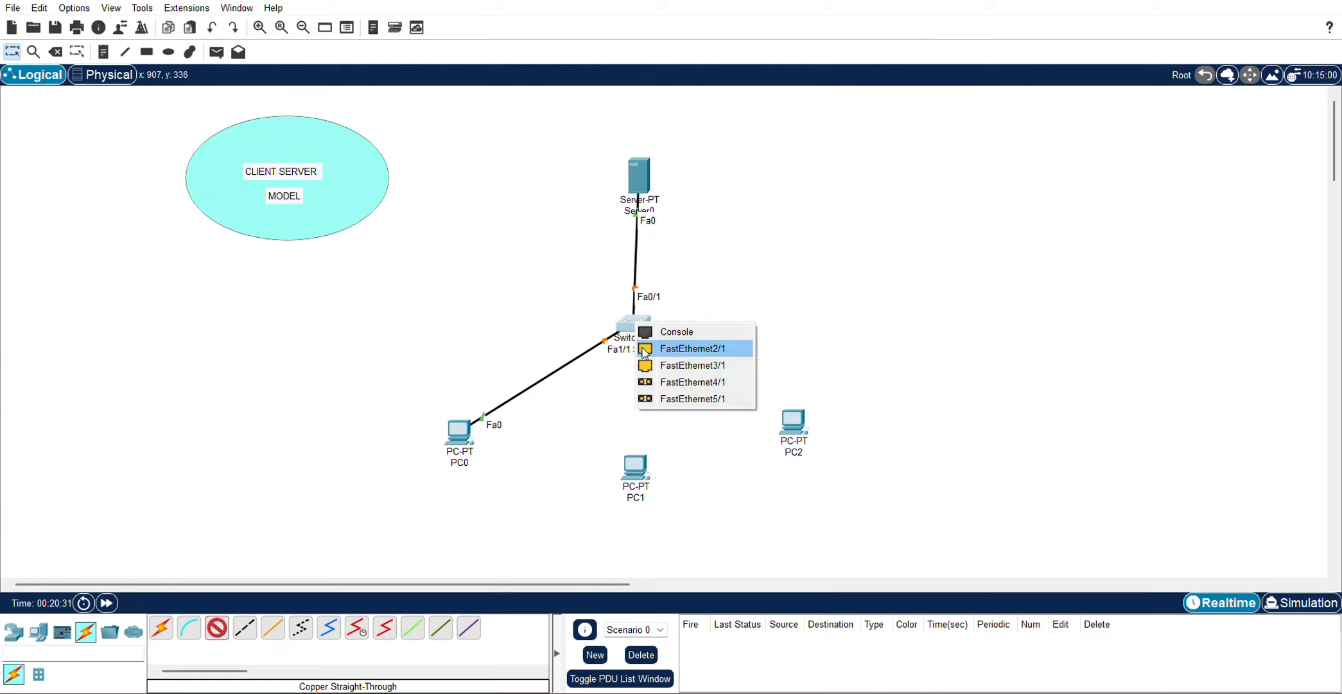
click(644, 349)
click(646, 476)
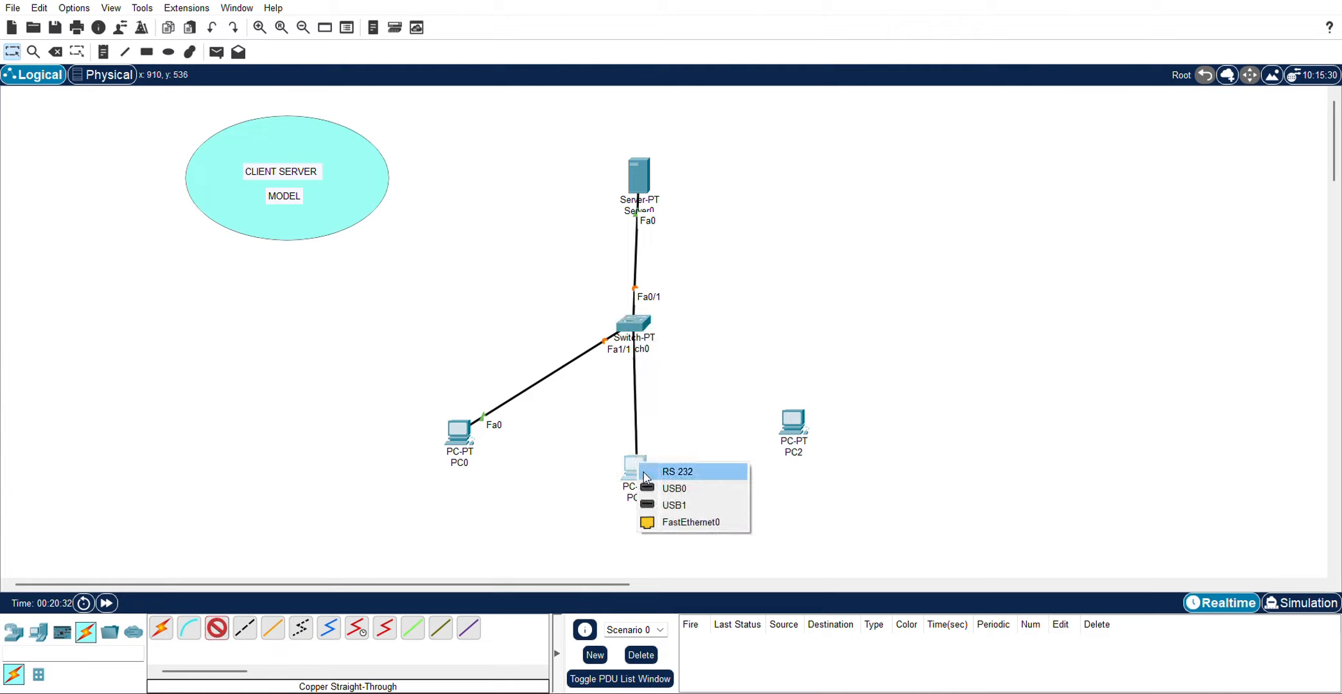
click(656, 521)
Connect Switch0's FastEthernet3/1 port to PC2's FastEthernet0 port with a copper straight-through cable.
click(217, 630)
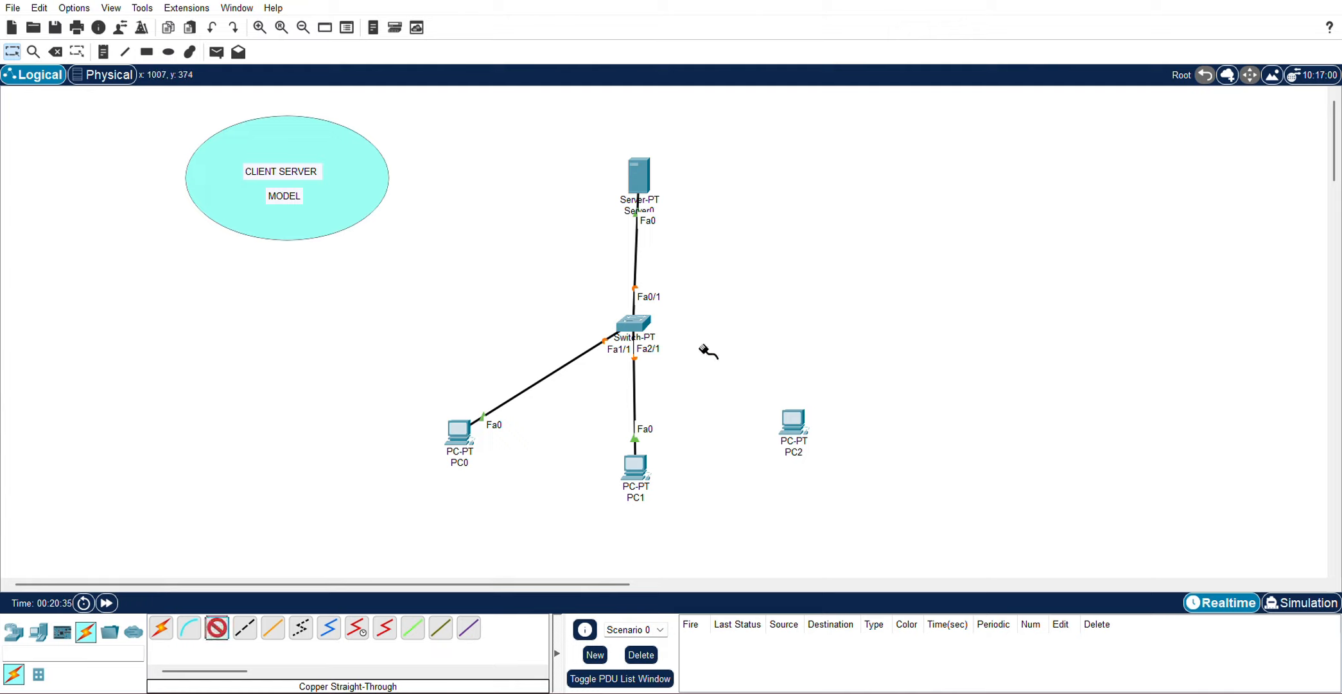
click(634, 321)
click(674, 347)
click(793, 420)
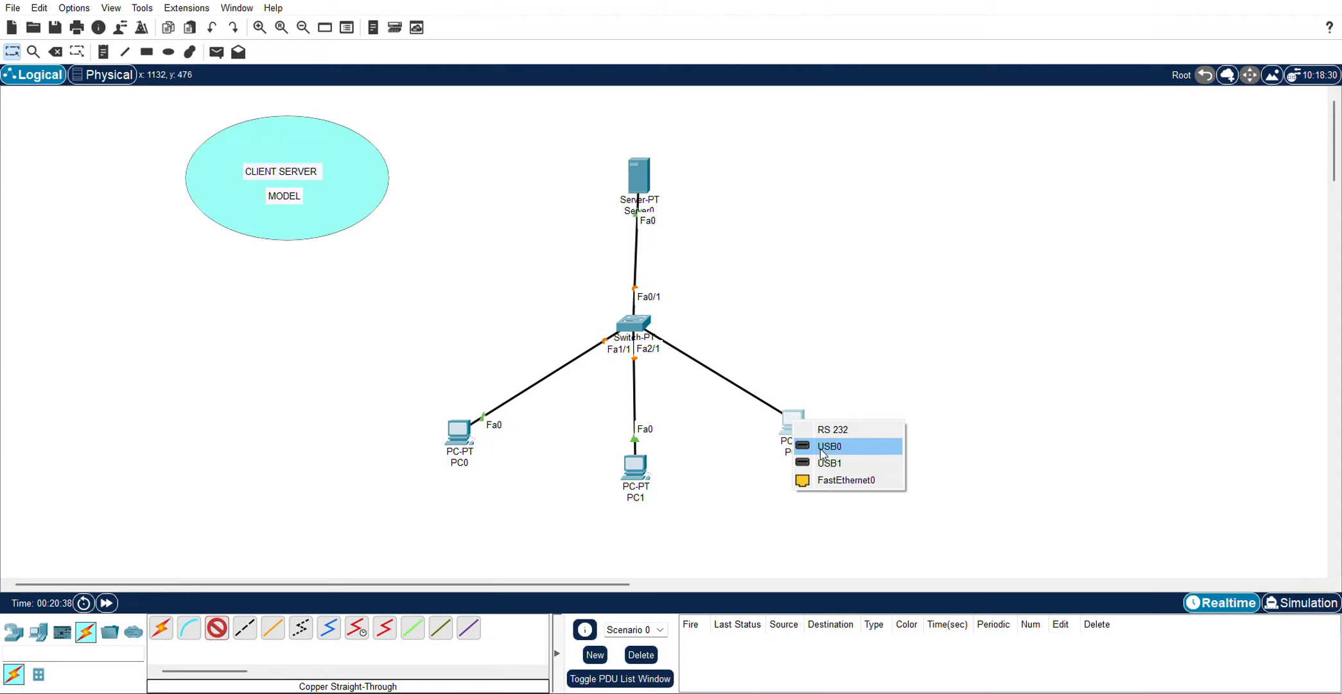
click(834, 479)
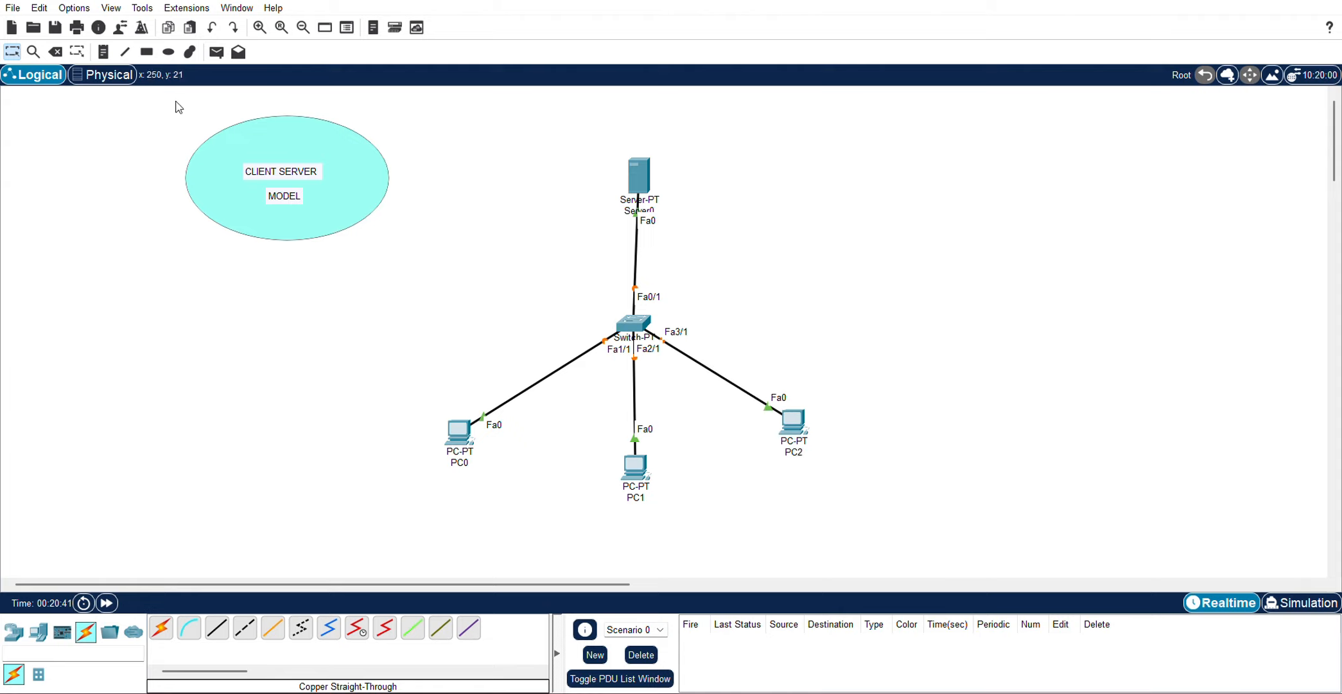
Place a text note 192.168.1.1 beside Server0 and a note 192.168.1.2 below PC0.
click(103, 53)
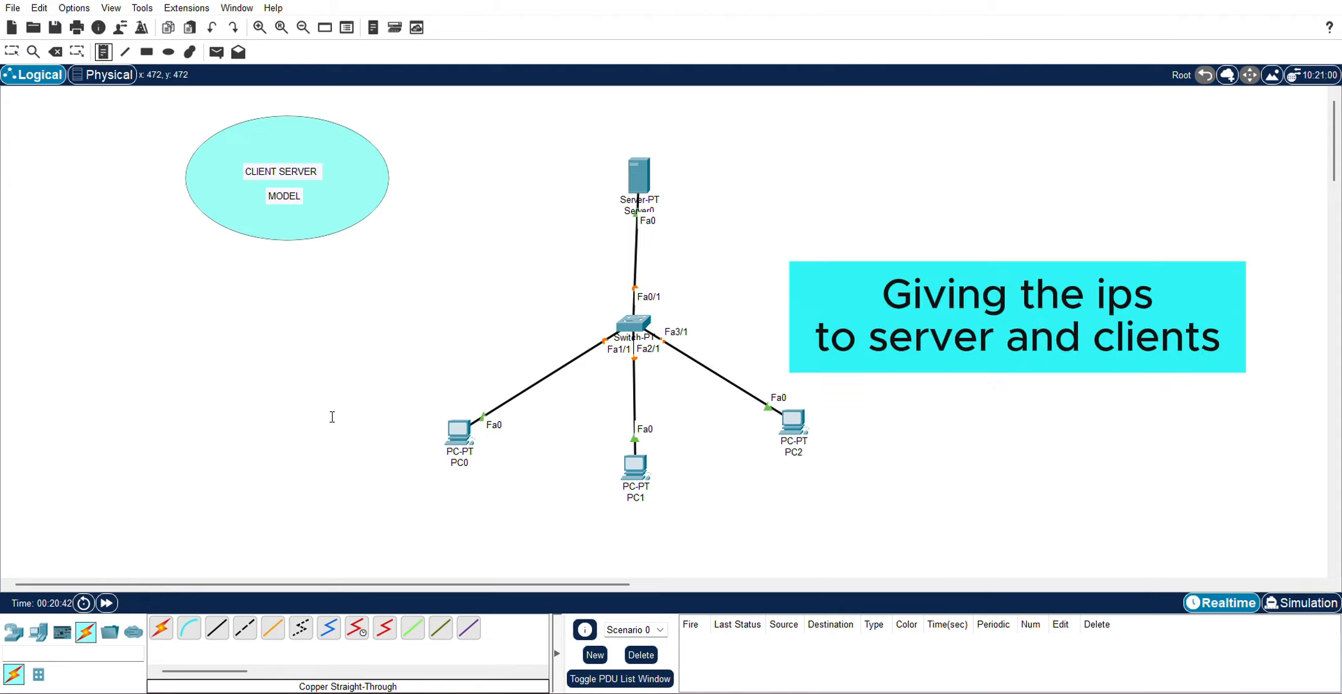
click(684, 180)
text(192.168.1.1)
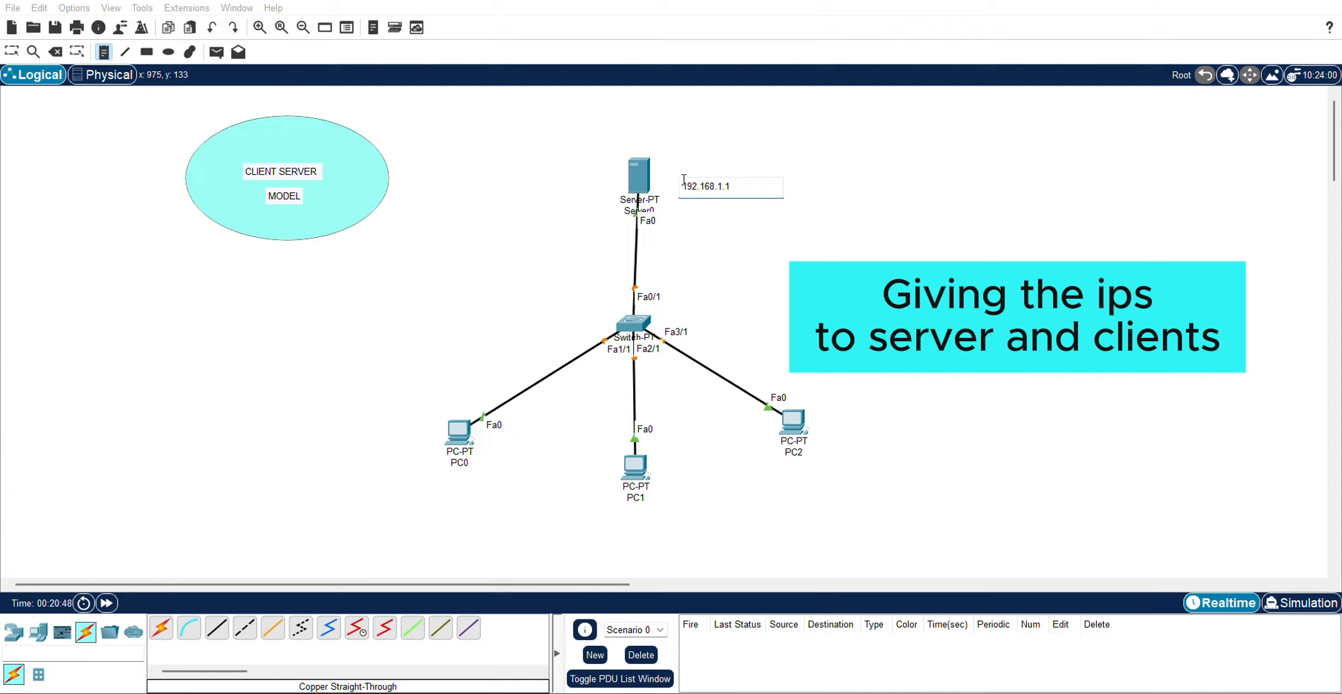
click(427, 475)
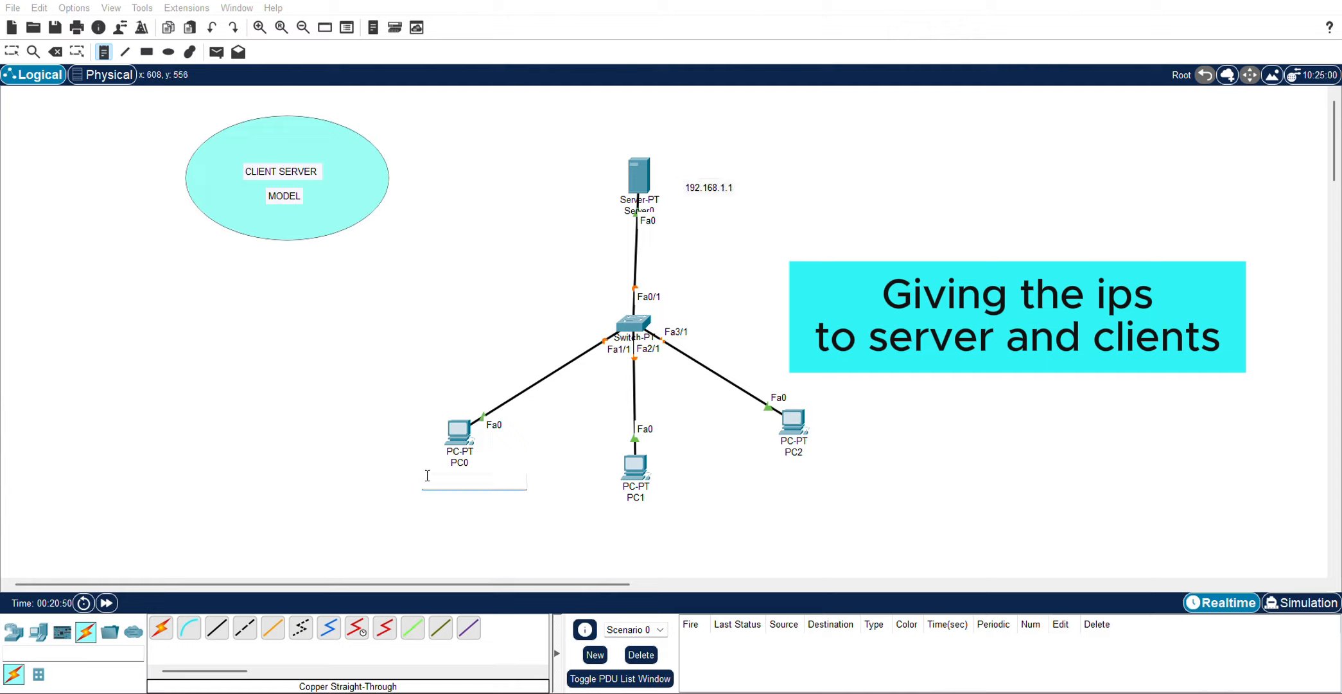
text(192.168.1.2)
Place a text note 192.168.1.3 below PC1 and a note 192.168.1.4 below PC2.
click(606, 514)
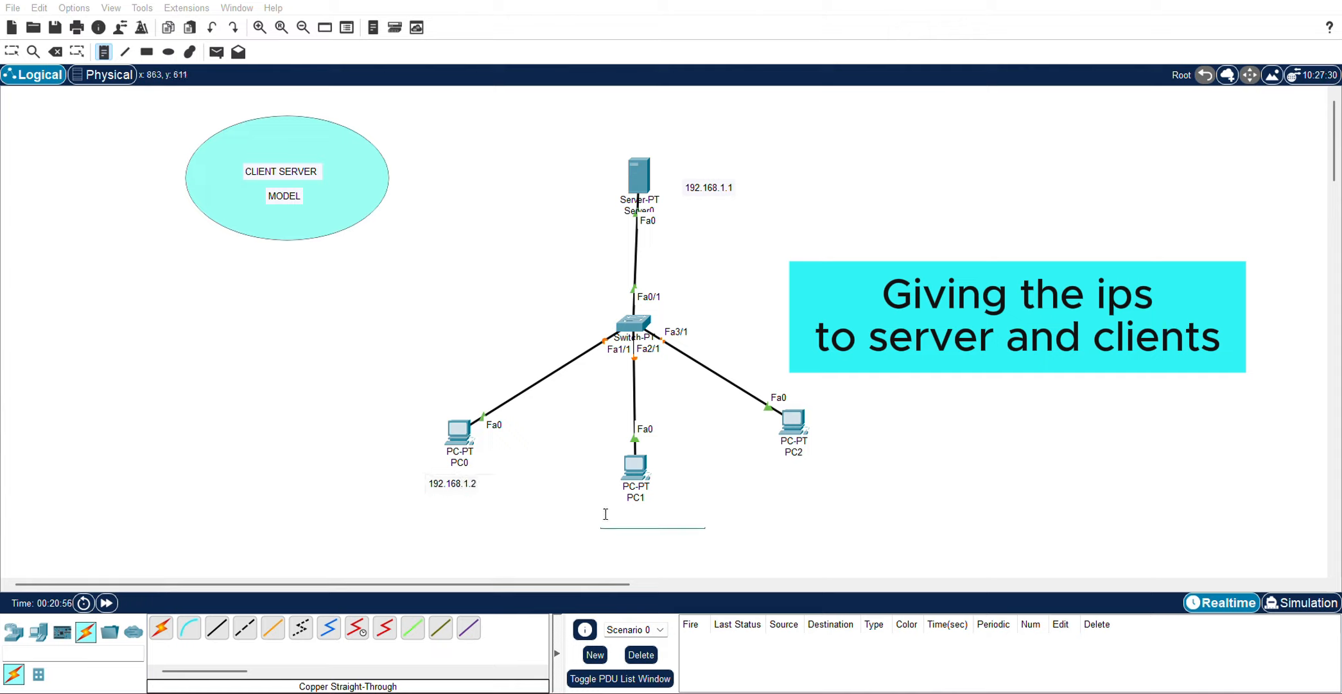
text(192.168.1.3)
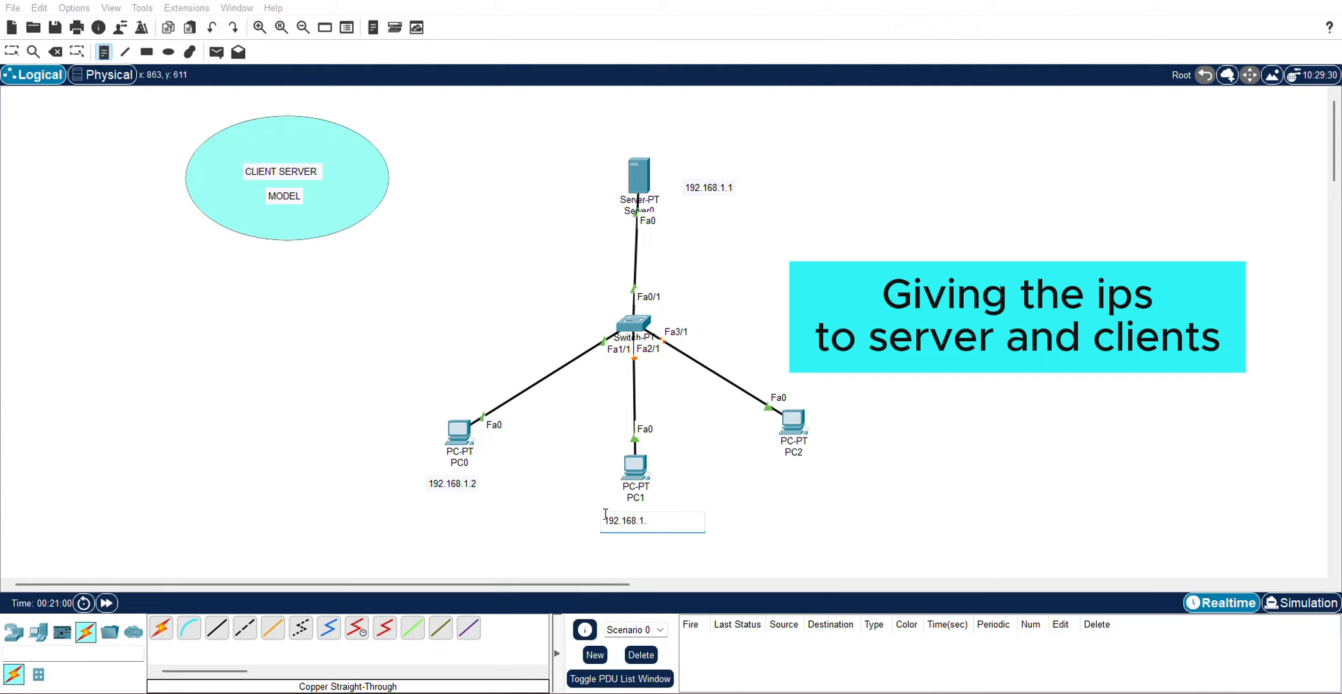
click(763, 469)
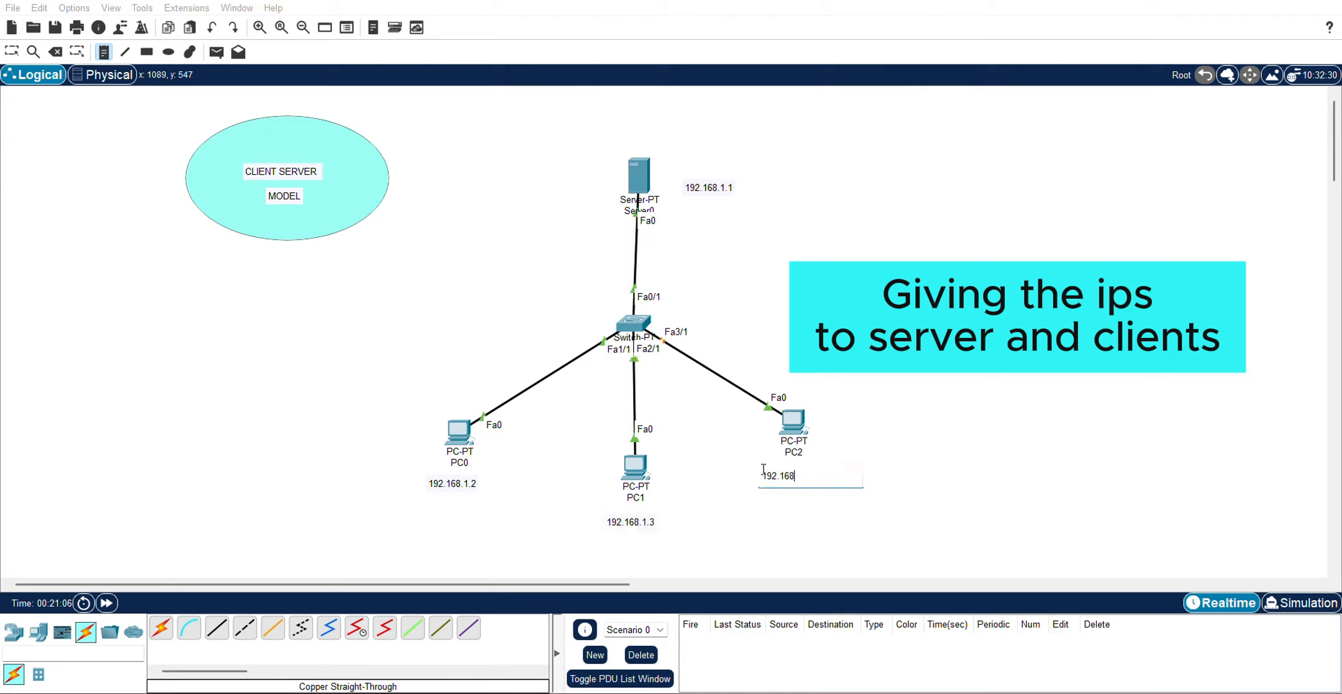
text(192.168.1.4)
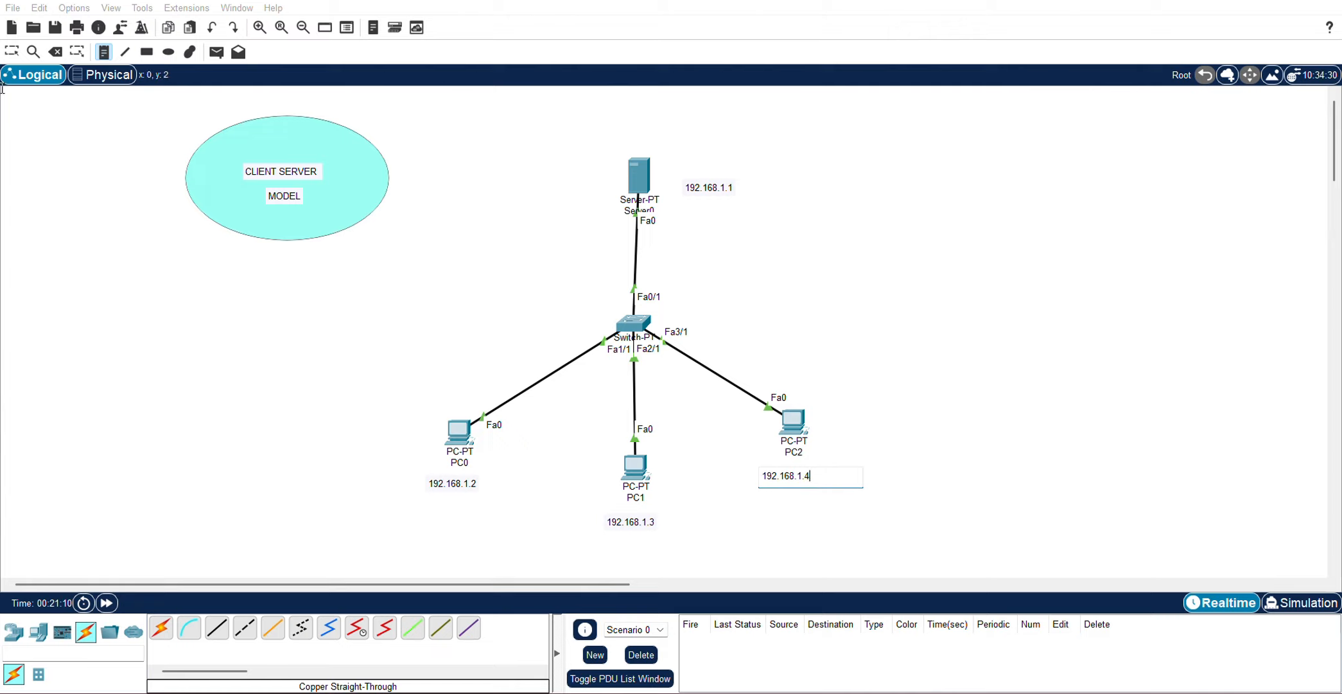
click(11, 54)
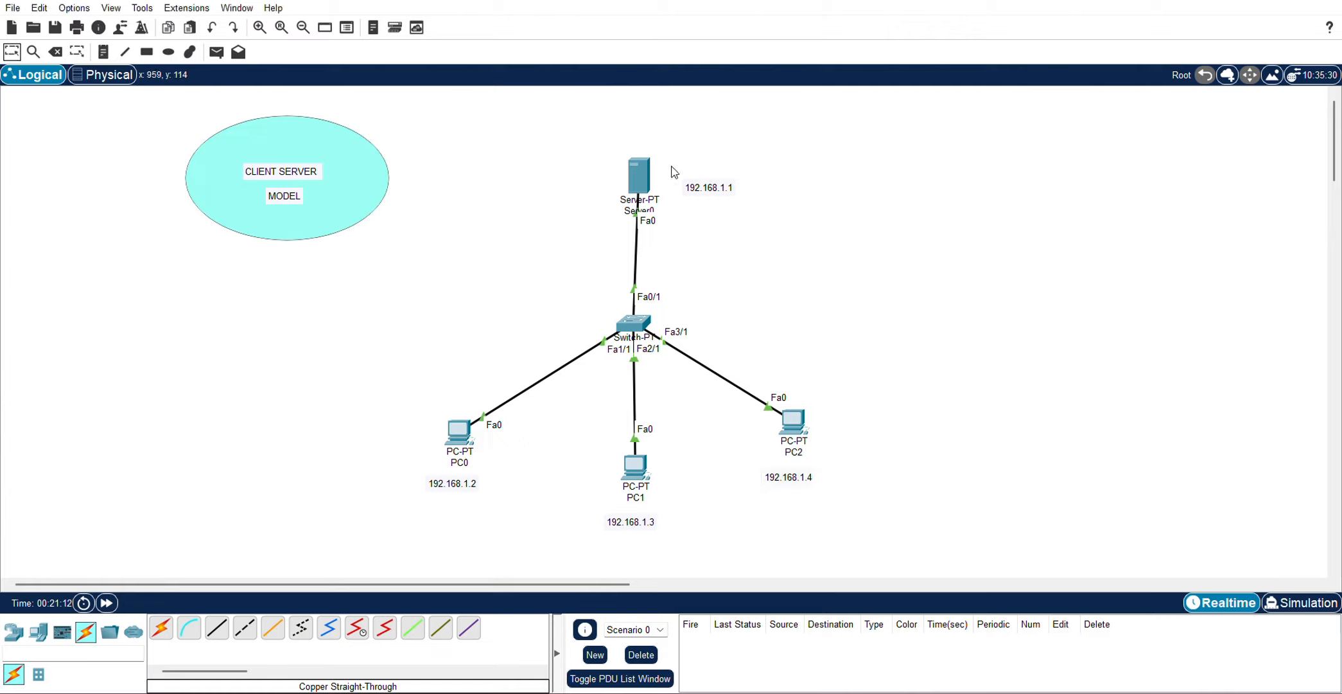
Give Server0 the static IPv4 address 192.168.1.1 with subnet mask 255.255.255.0.
click(642, 175)
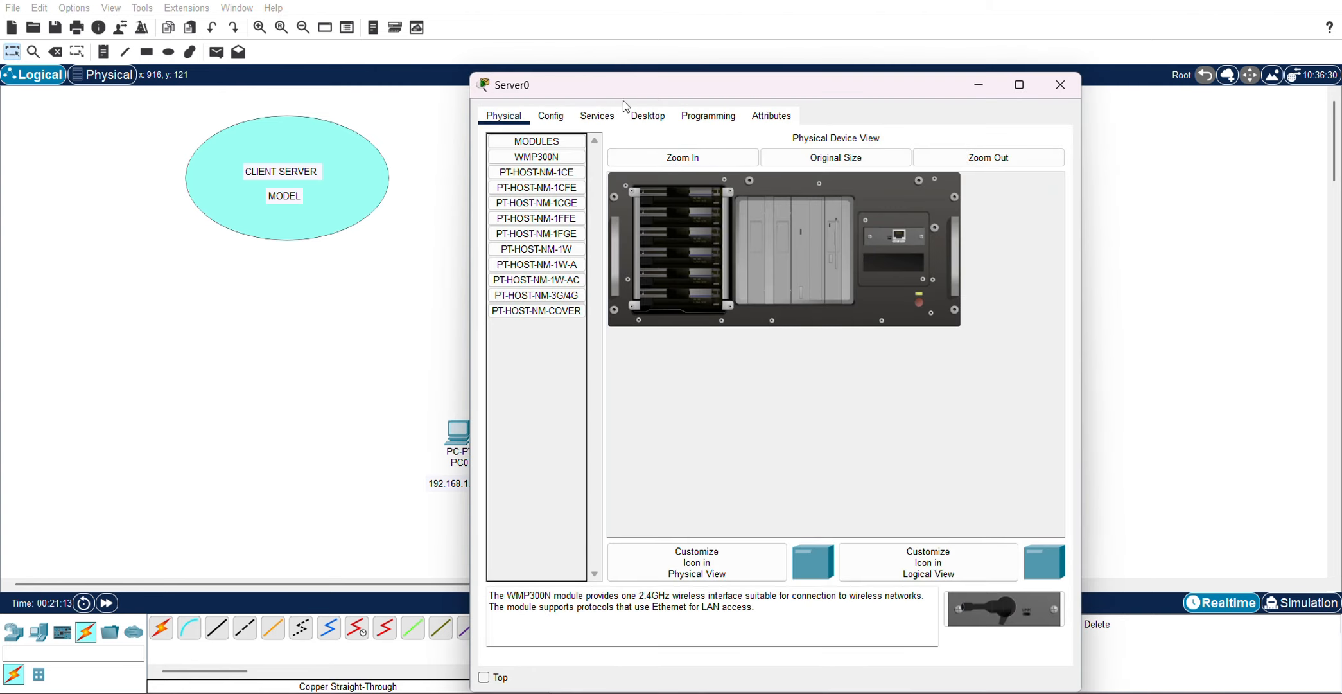
click(647, 116)
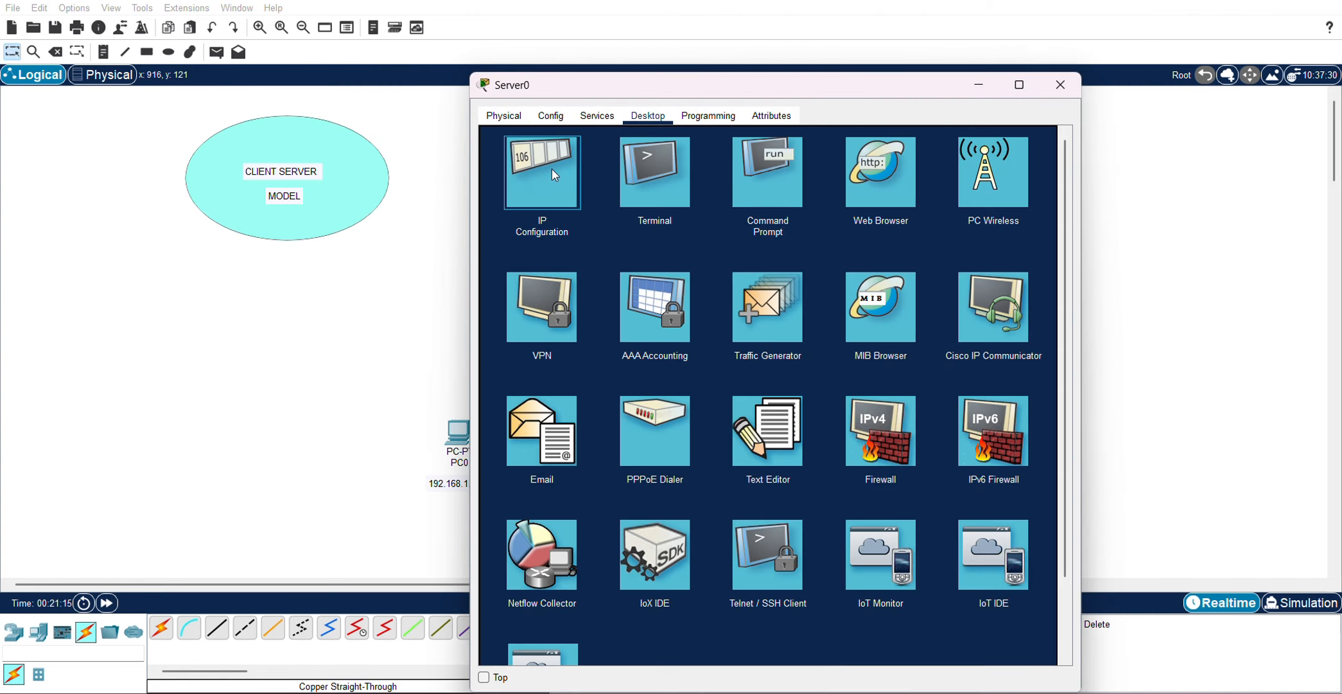
click(552, 167)
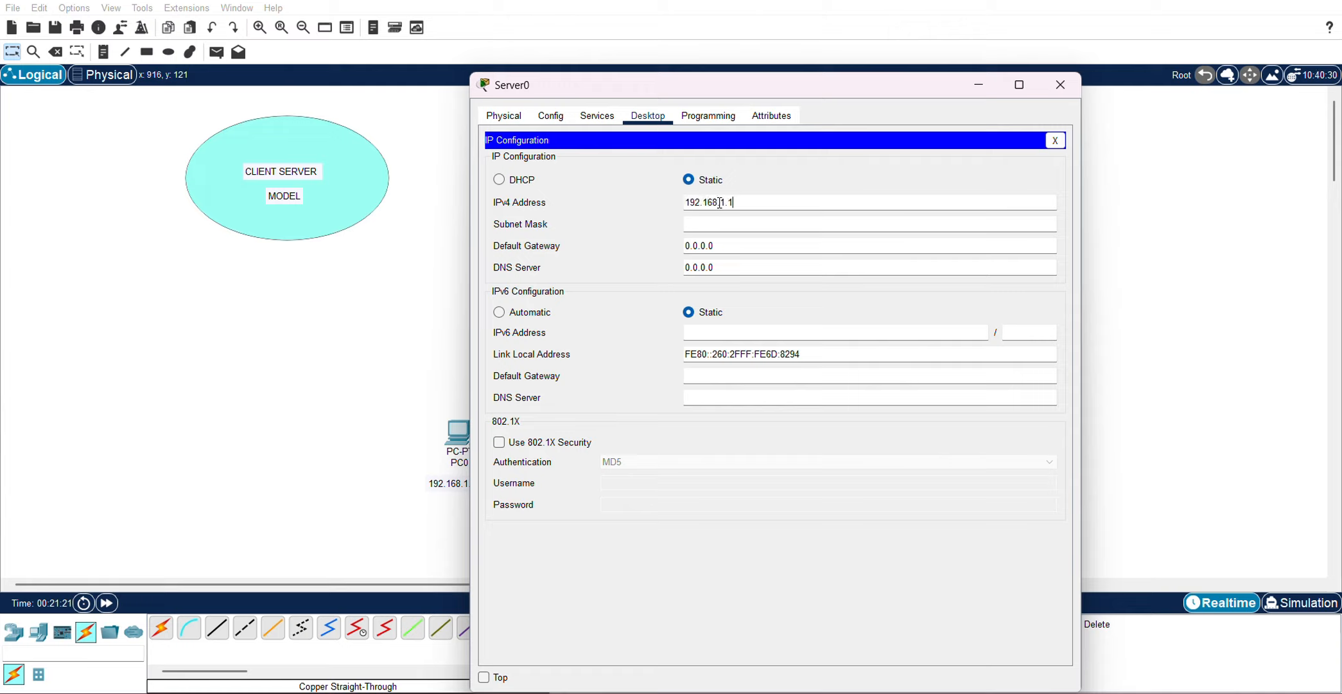
click(720, 223)
drag(791, 90, 750, 250)
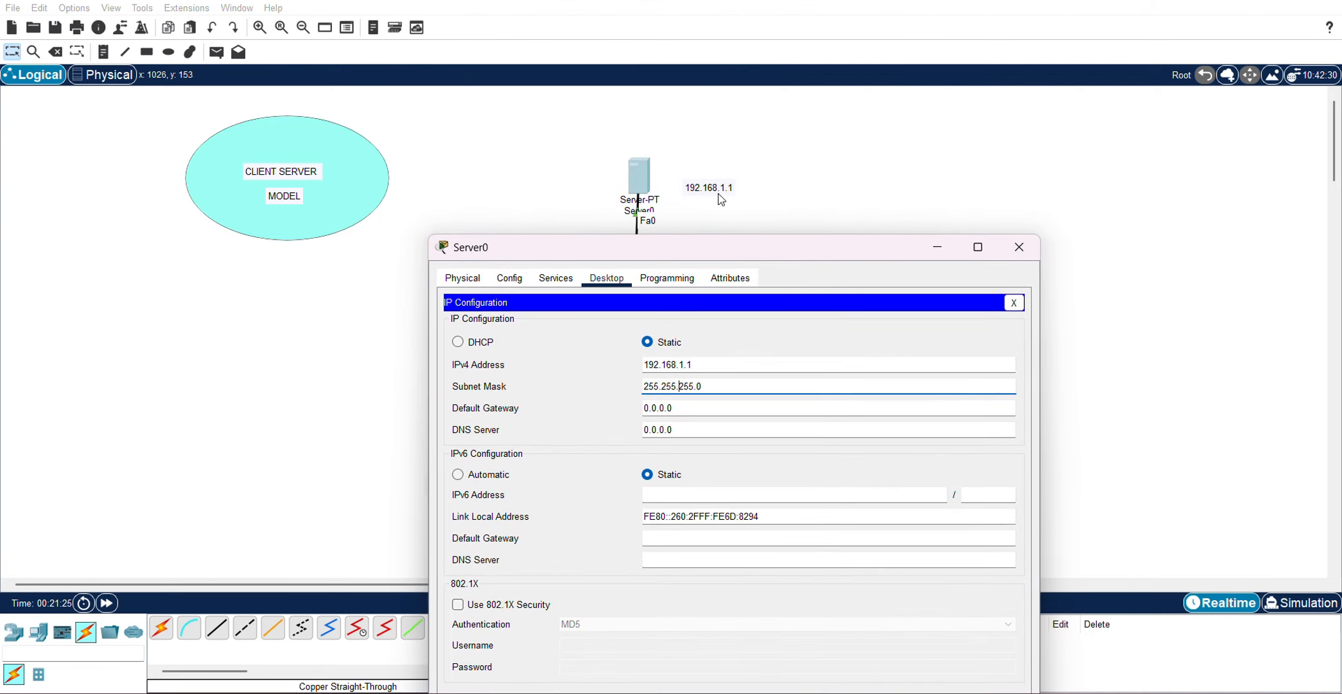
click(1029, 253)
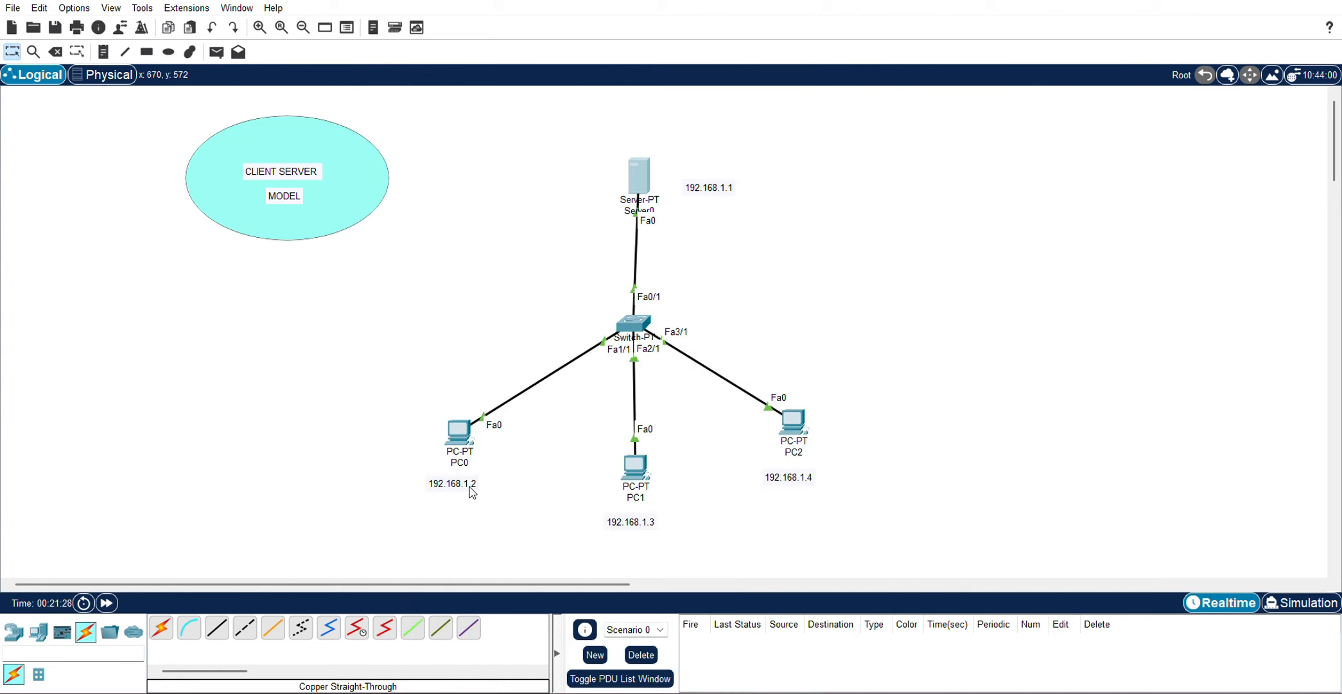
Give PC0 the static IPv4 address 192.168.1.2 with subnet mask 255.255.255.0.
click(461, 453)
click(596, 116)
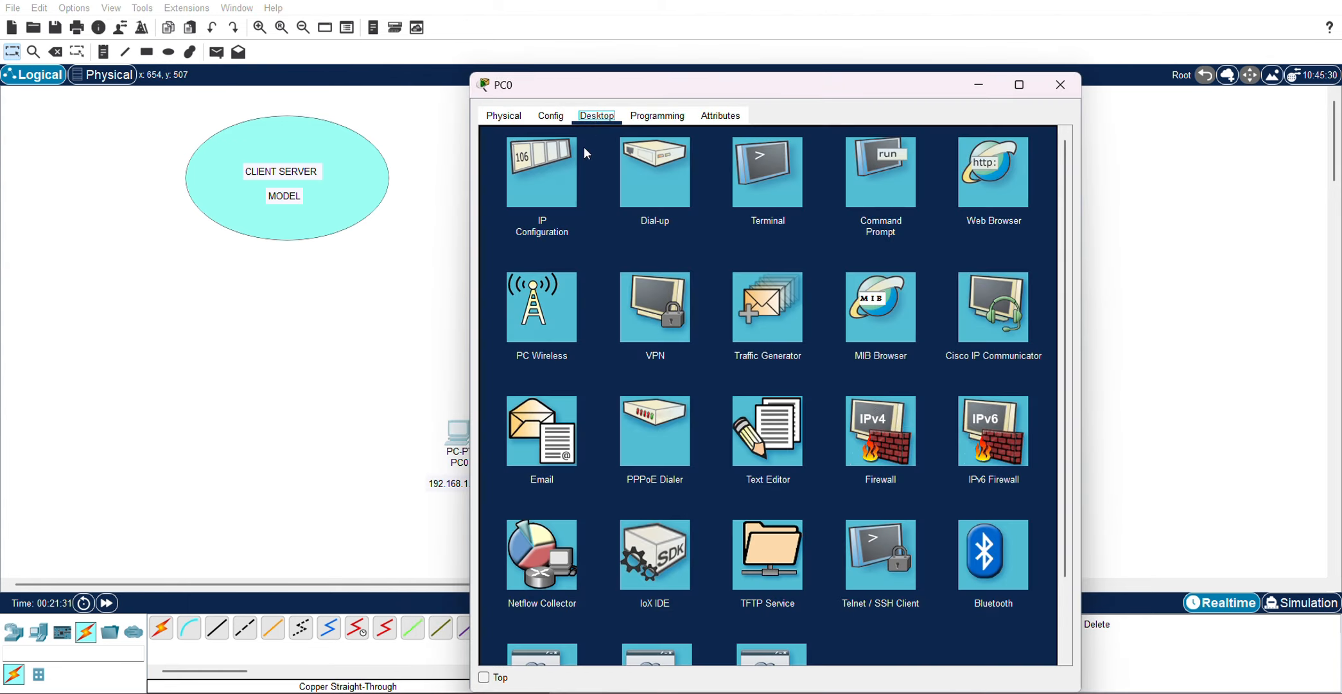
click(575, 183)
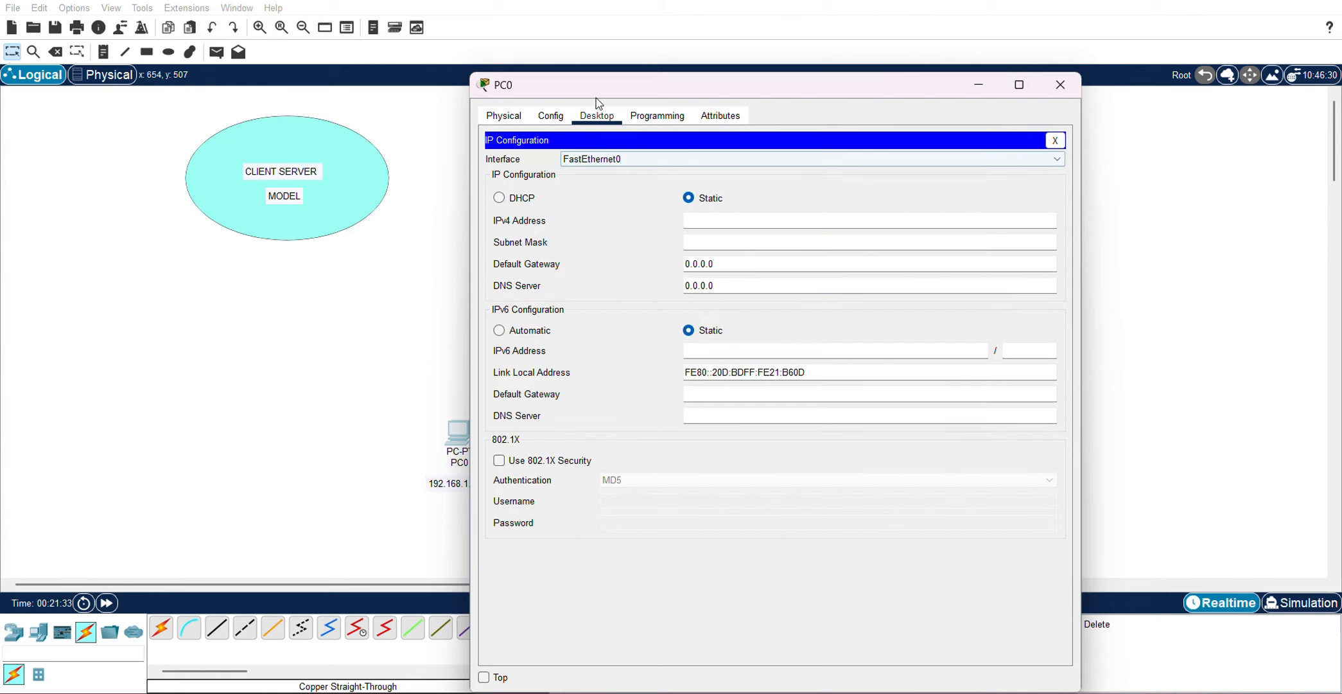
drag(596, 93, 671, 120)
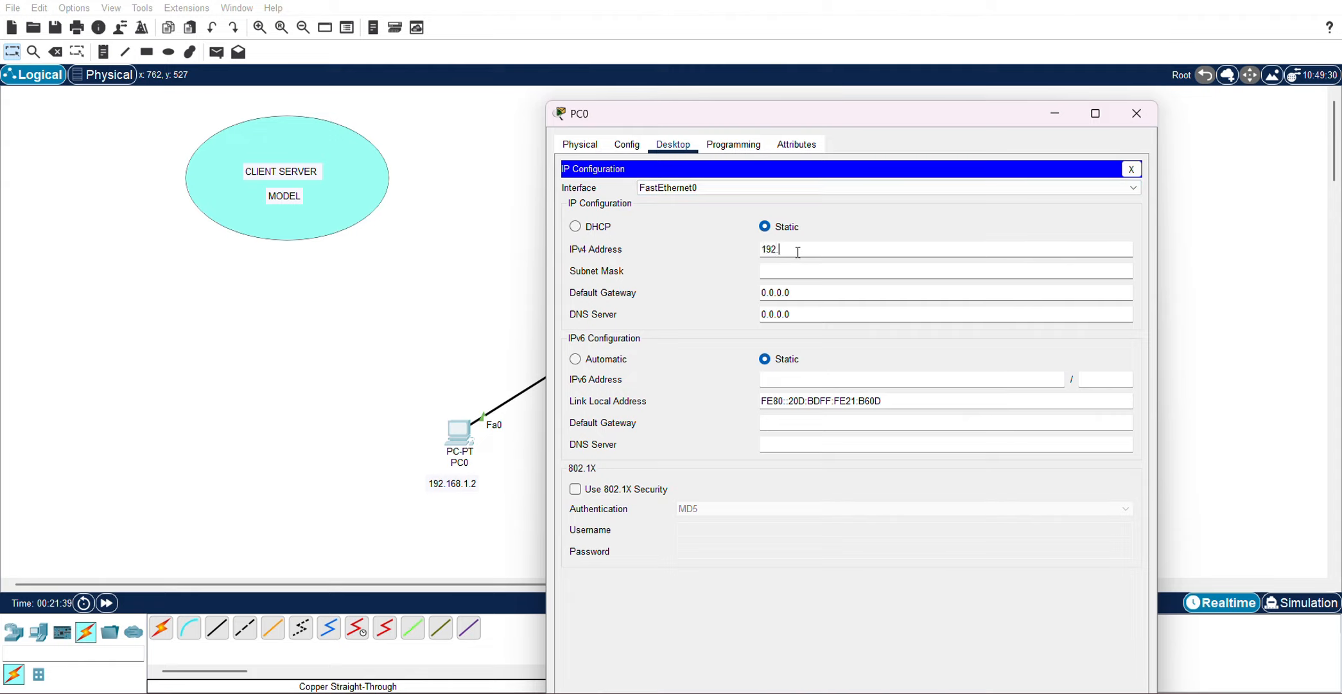
text(168.1.2)
click(796, 269)
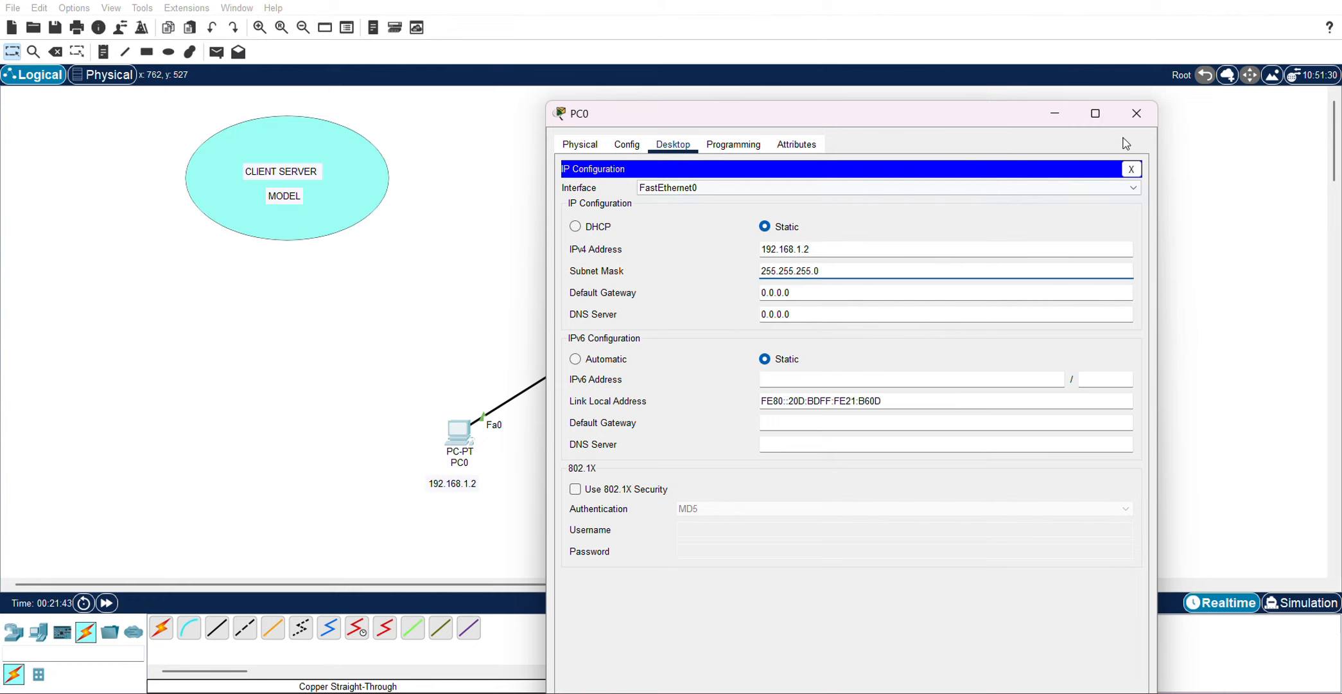
click(1139, 124)
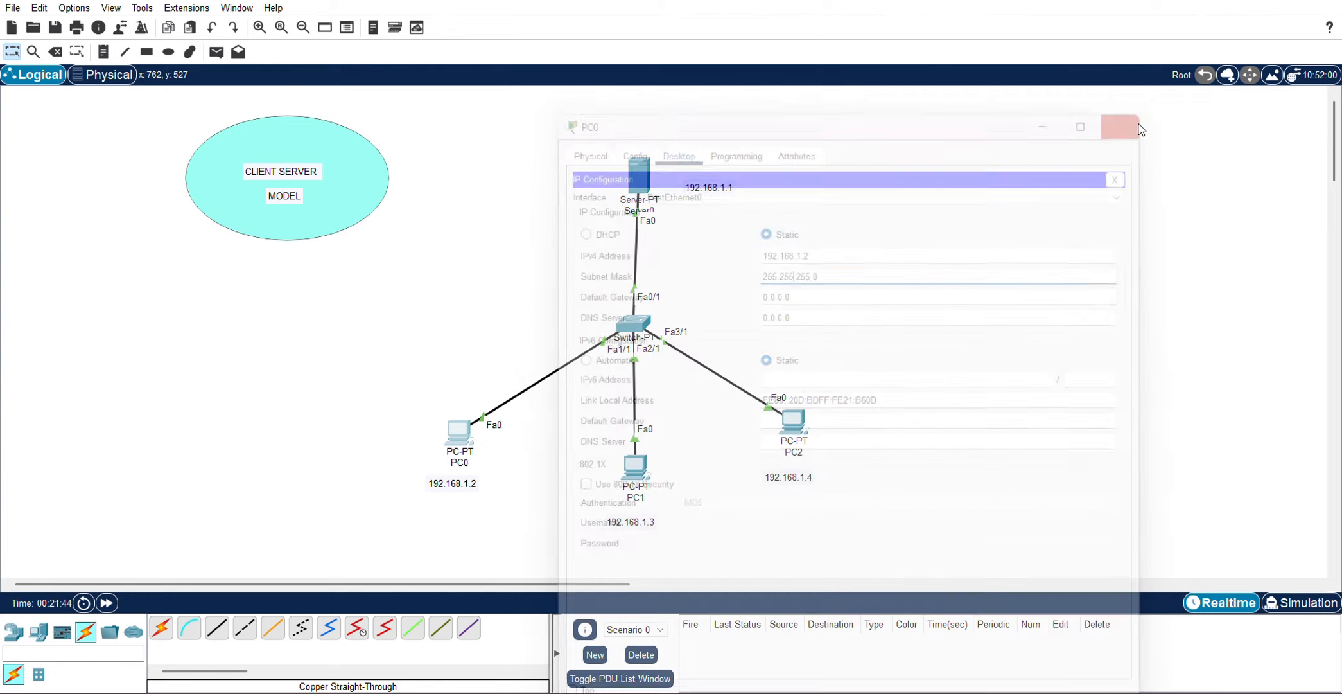
Give PC1 the static IPv4 address 192.168.1.3 with subnet mask 255.255.255.0.
click(634, 468)
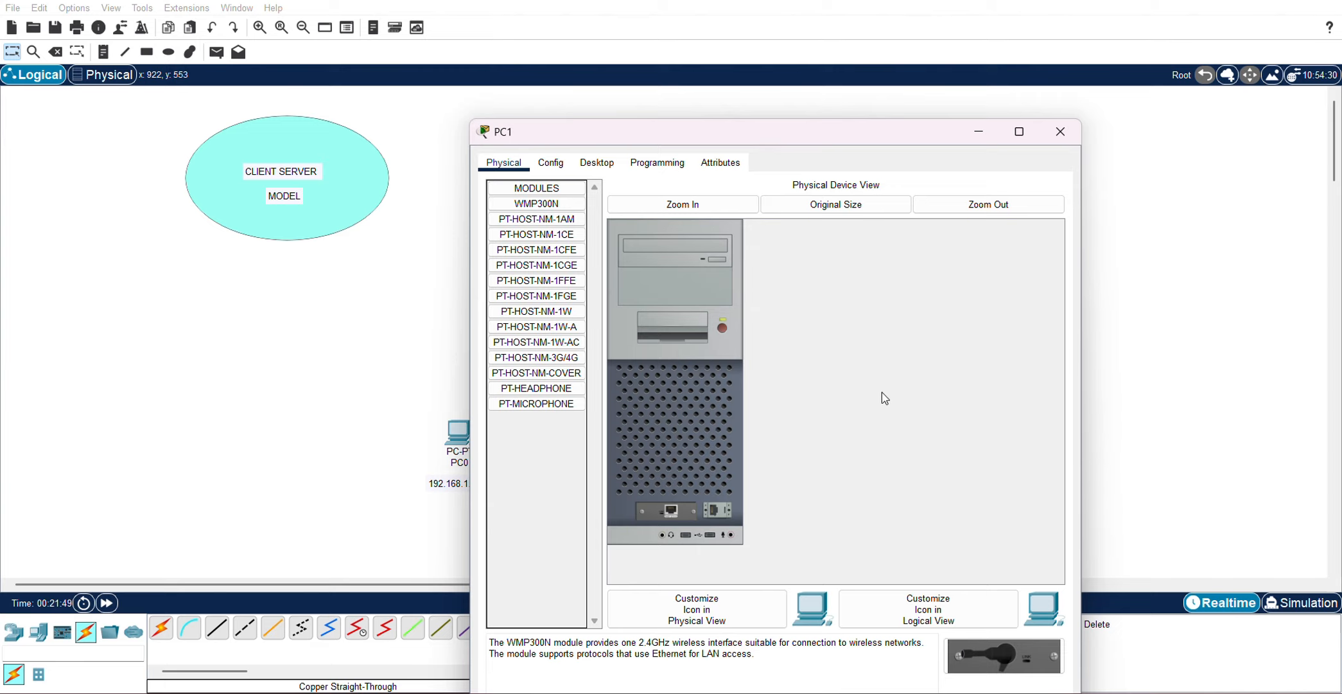
drag(832, 138, 1095, 184)
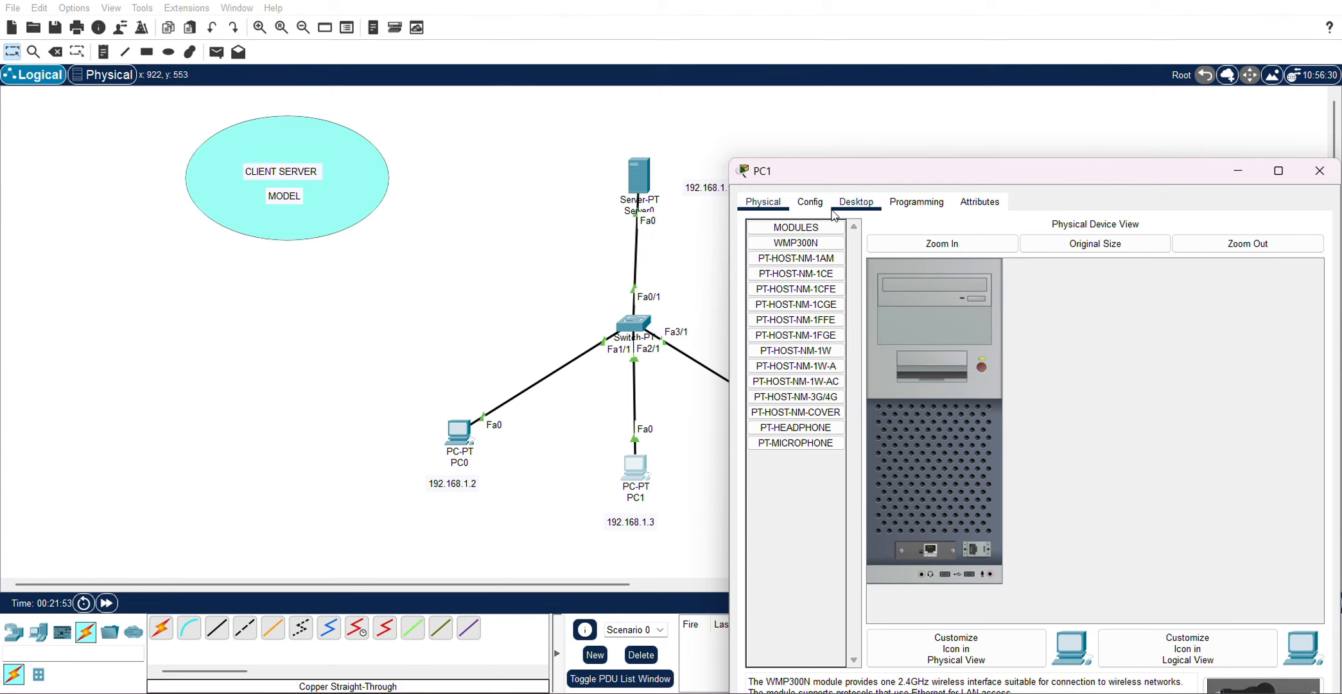
click(870, 206)
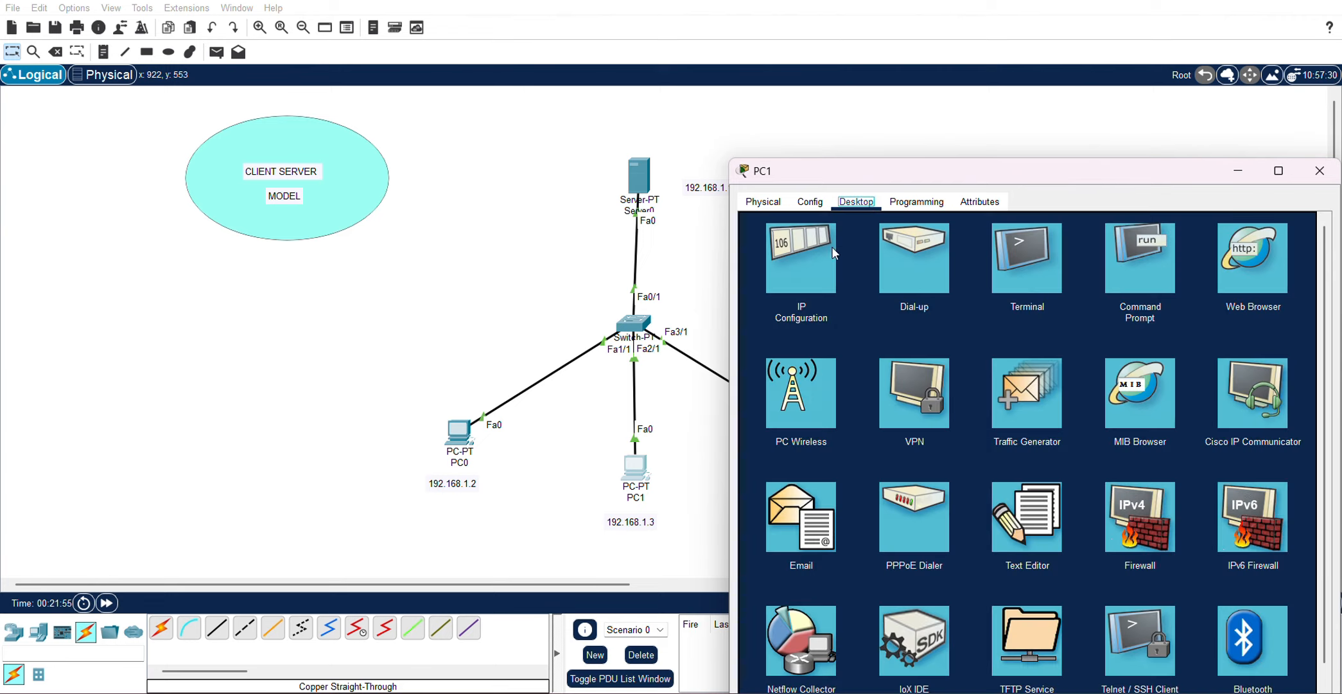
click(832, 250)
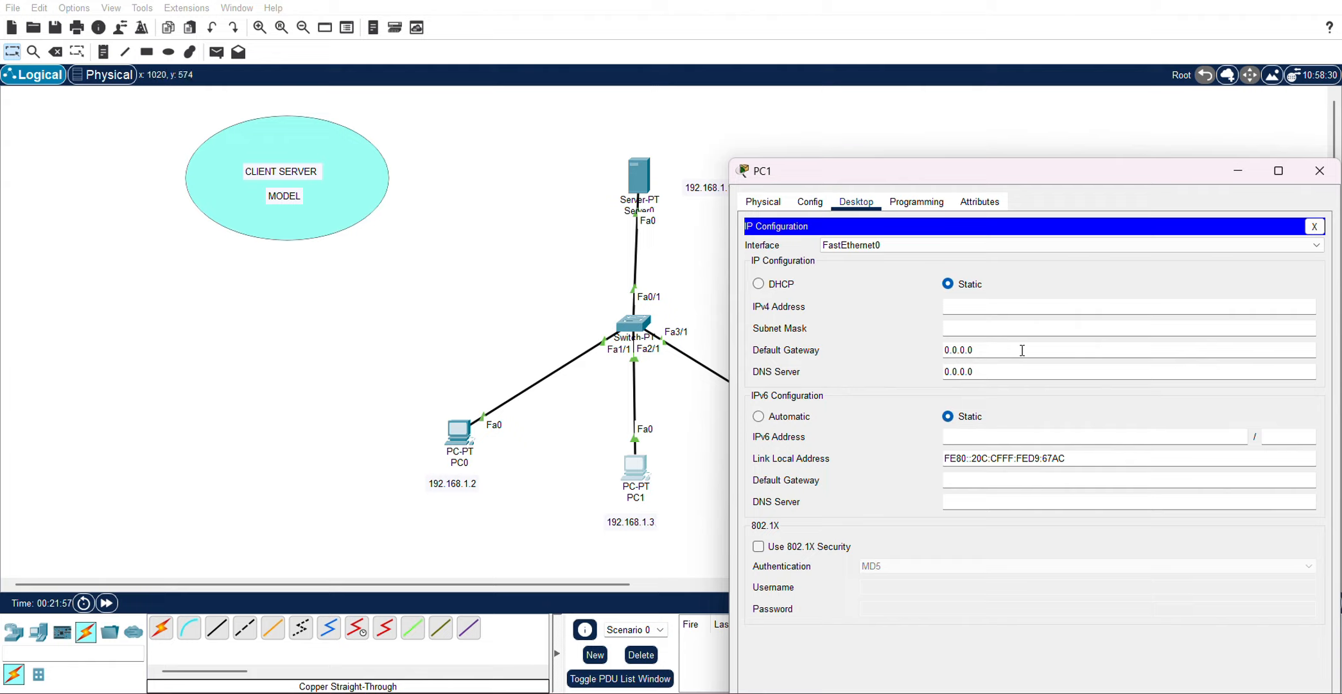
click(996, 302)
text(192.168.1.3)
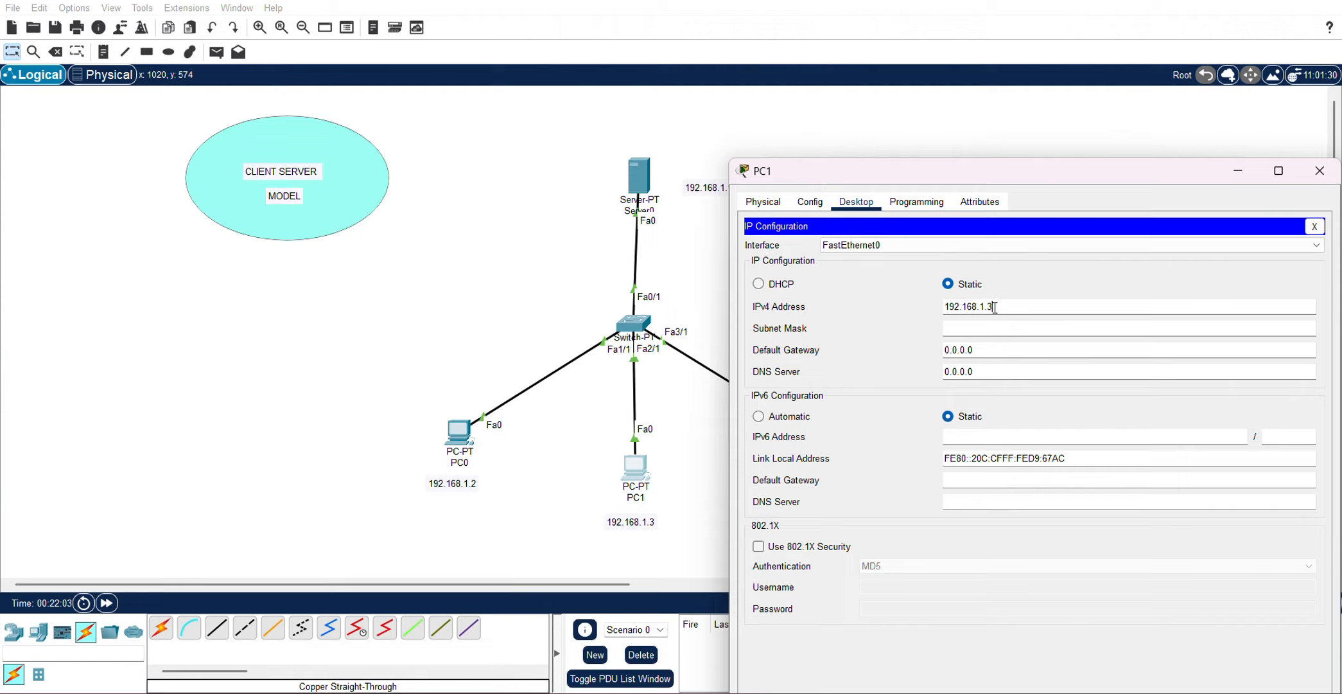
click(993, 327)
click(1320, 170)
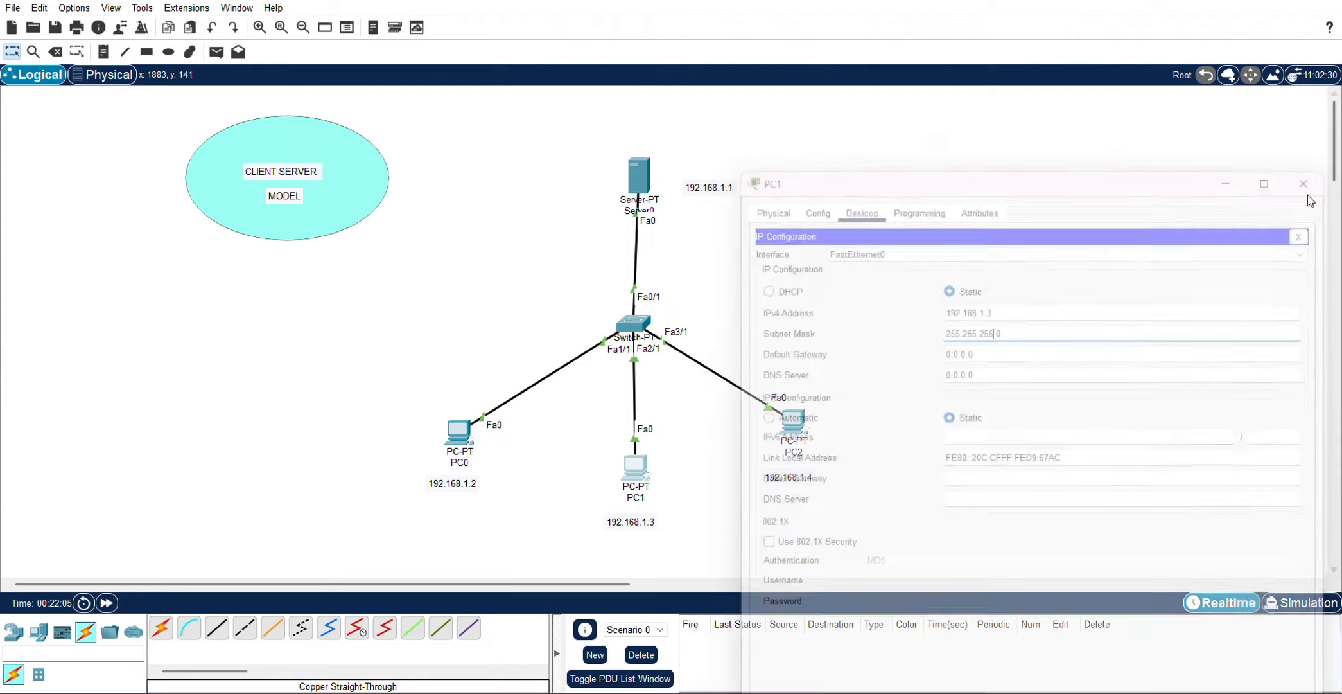
Give PC2 the static IPv4 address 192.168.1.4 with the default subnet mask.
click(795, 423)
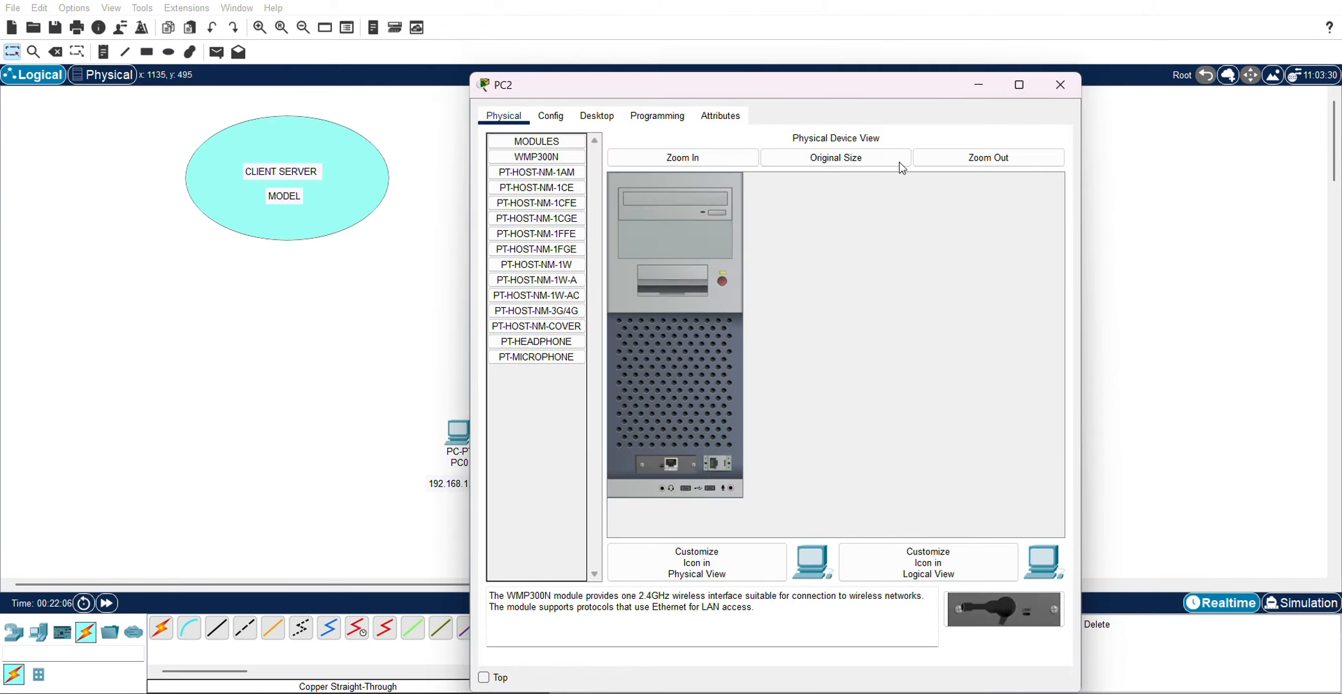
drag(843, 98, 500, 339)
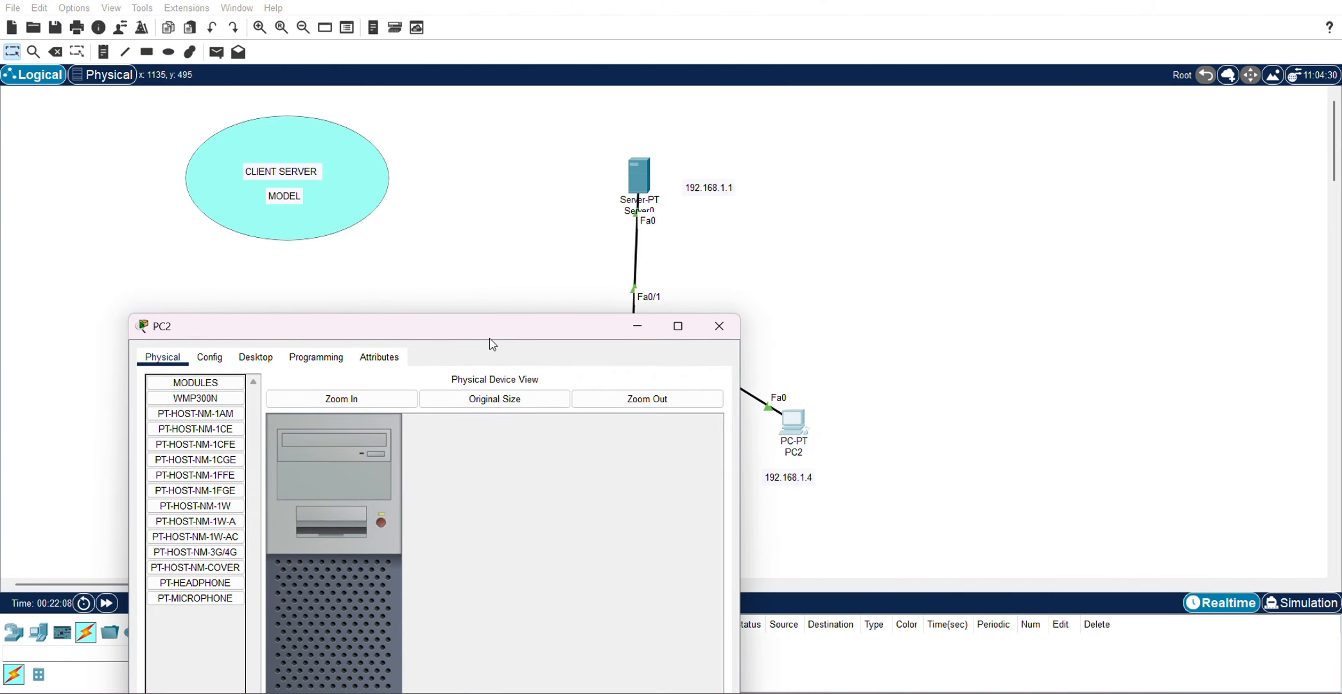
click(256, 357)
click(200, 416)
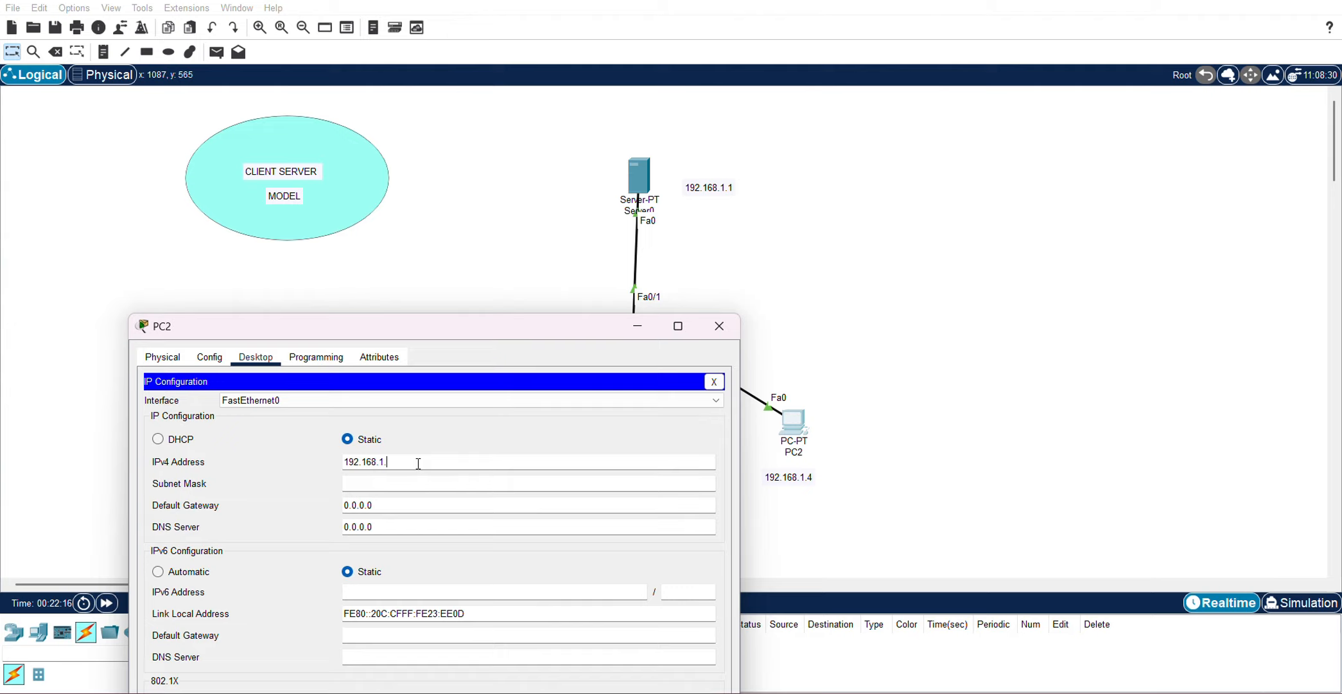
click(417, 482)
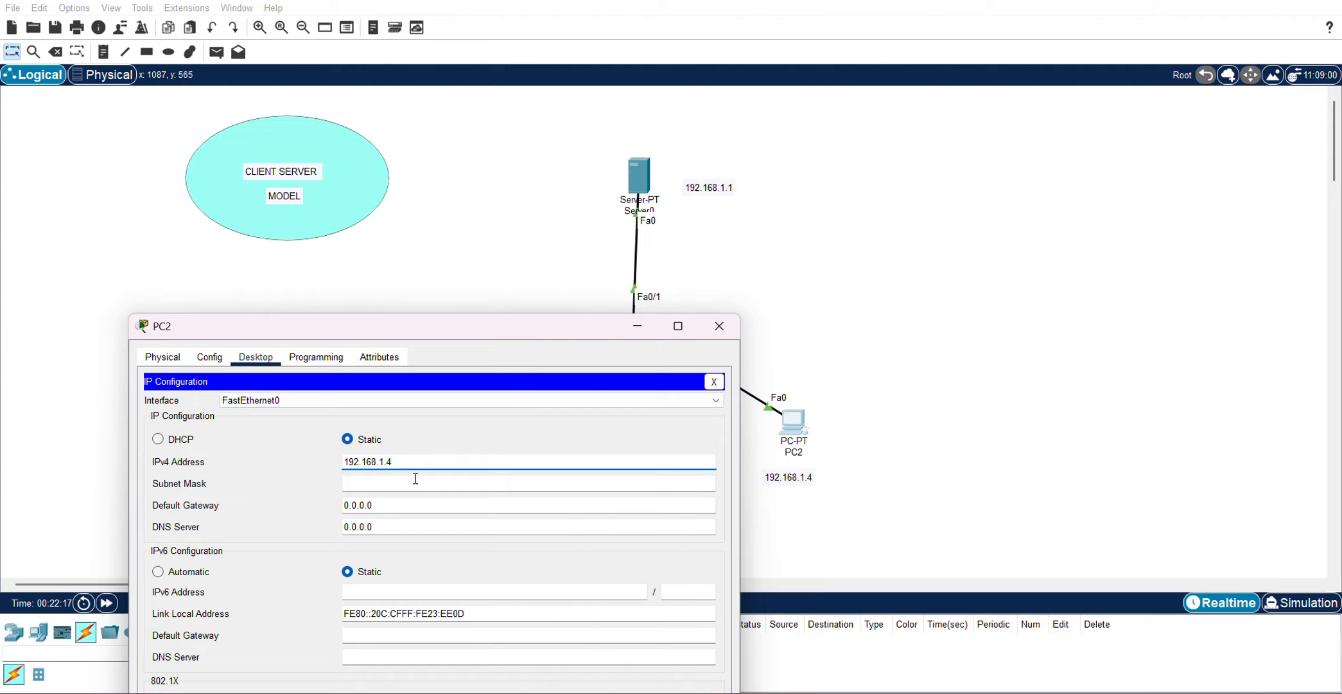
click(720, 327)
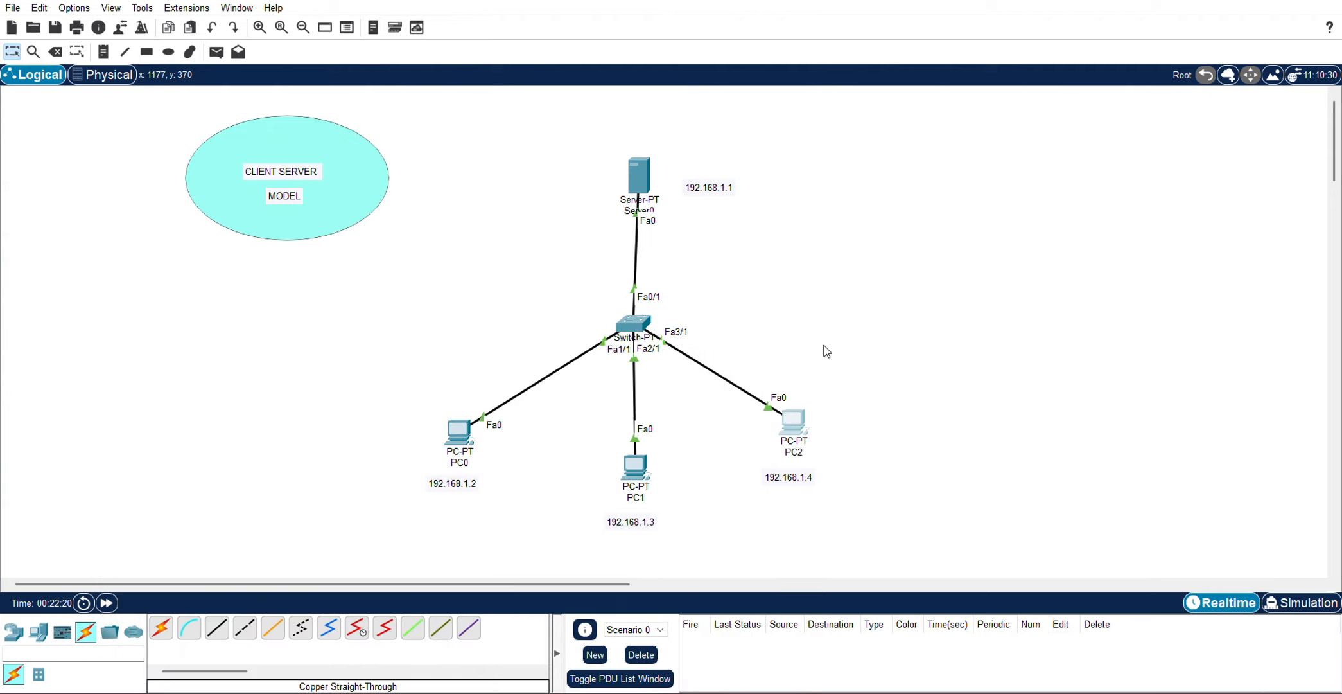
Send a simple PDU from PC0 to PC2 to test packet transfer between the clients.
click(217, 52)
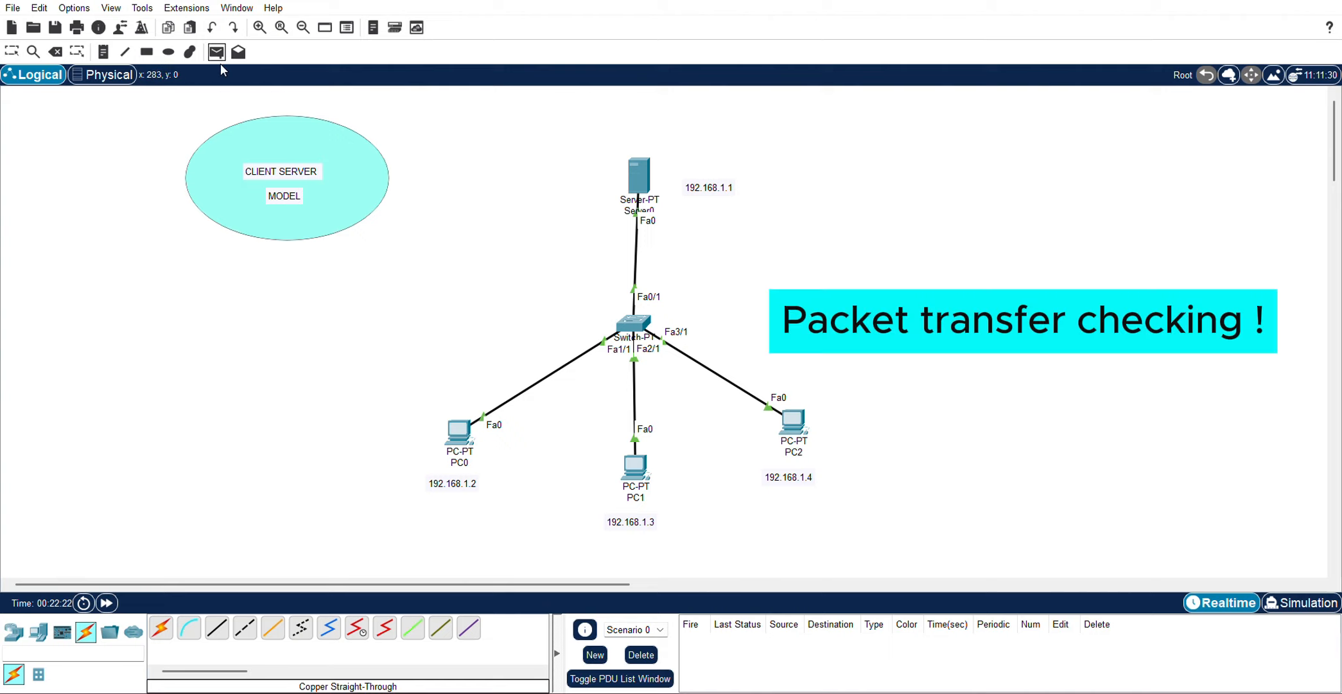
click(461, 442)
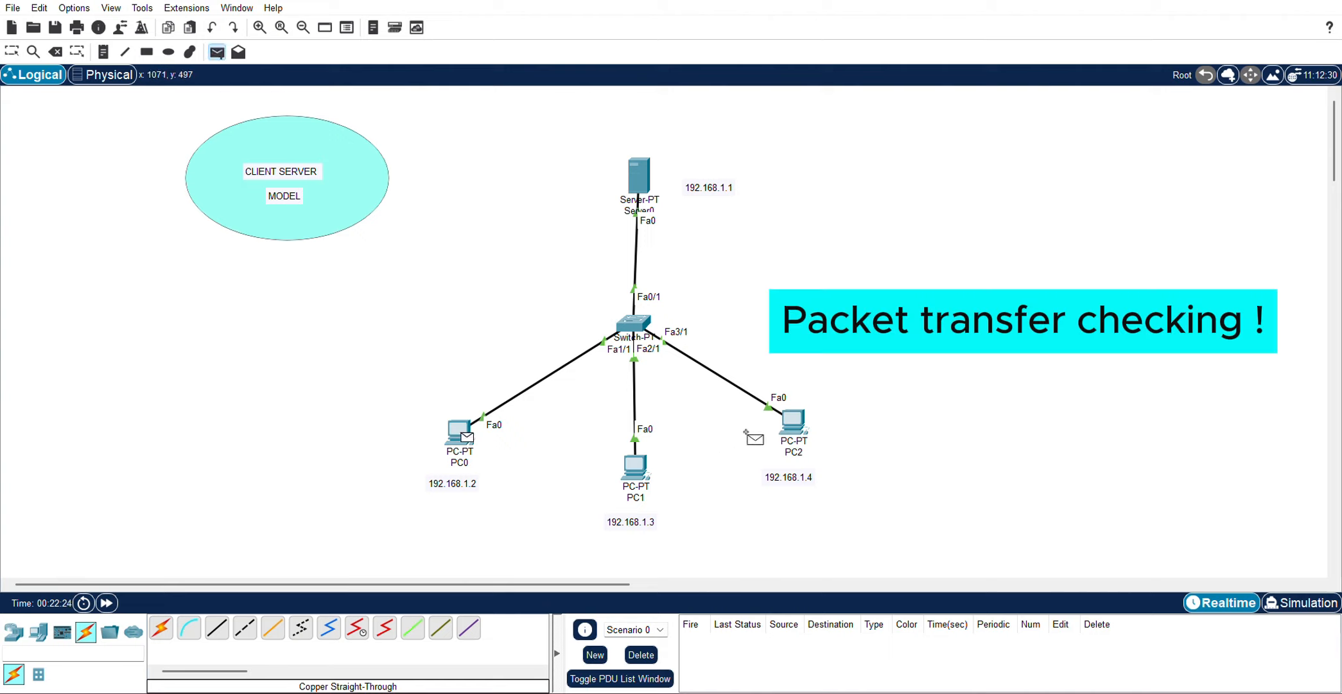
click(797, 421)
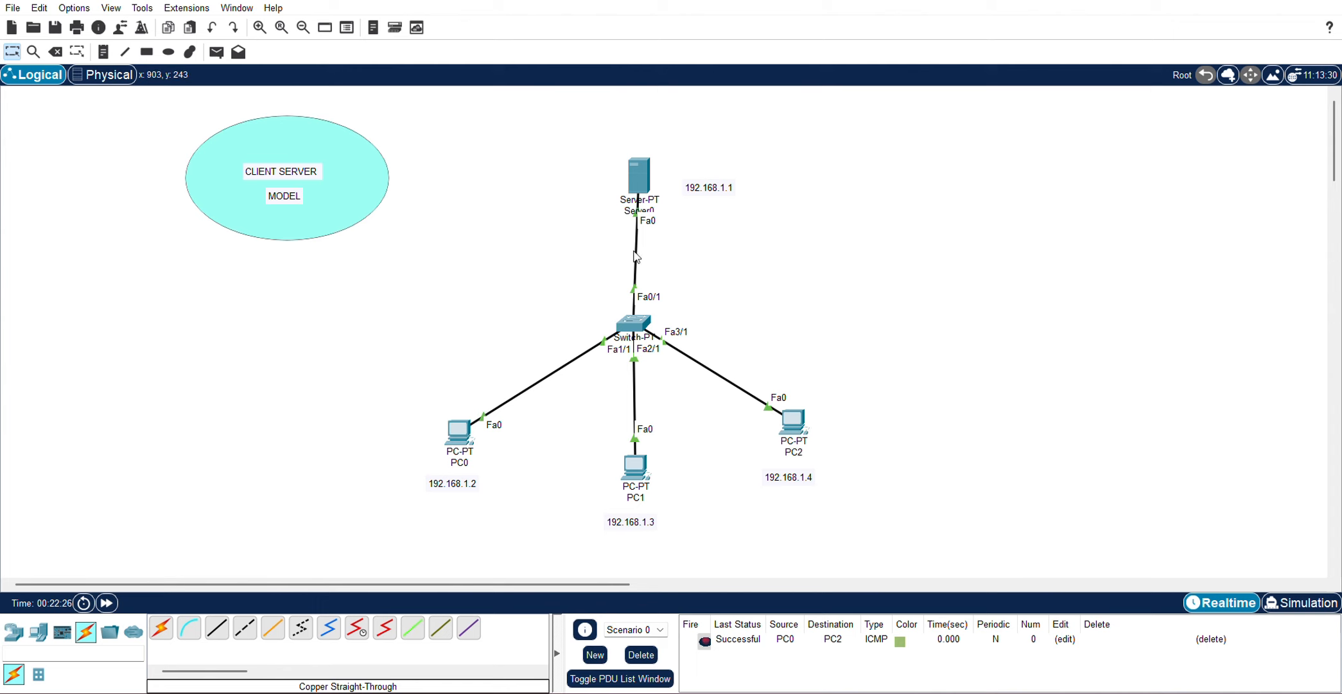
Open the HTTP service settings of Server0 and make sure HTTP is set to On.
click(644, 163)
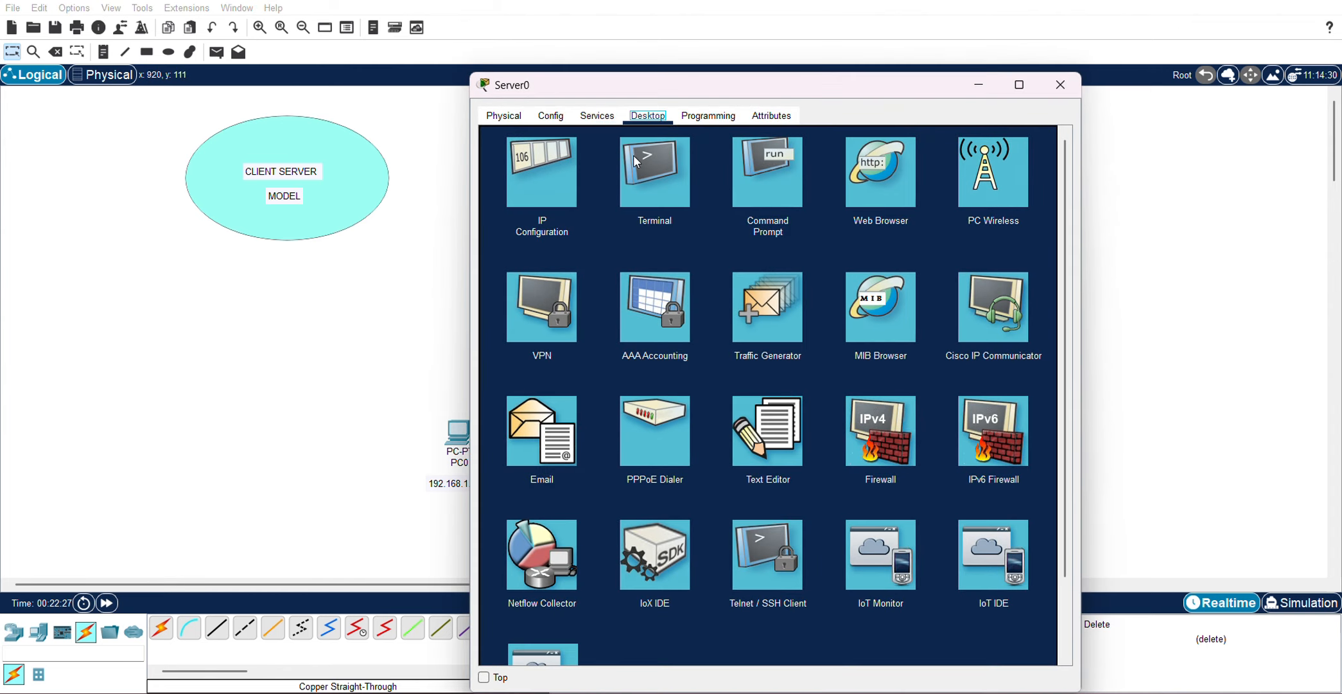
click(588, 119)
click(524, 163)
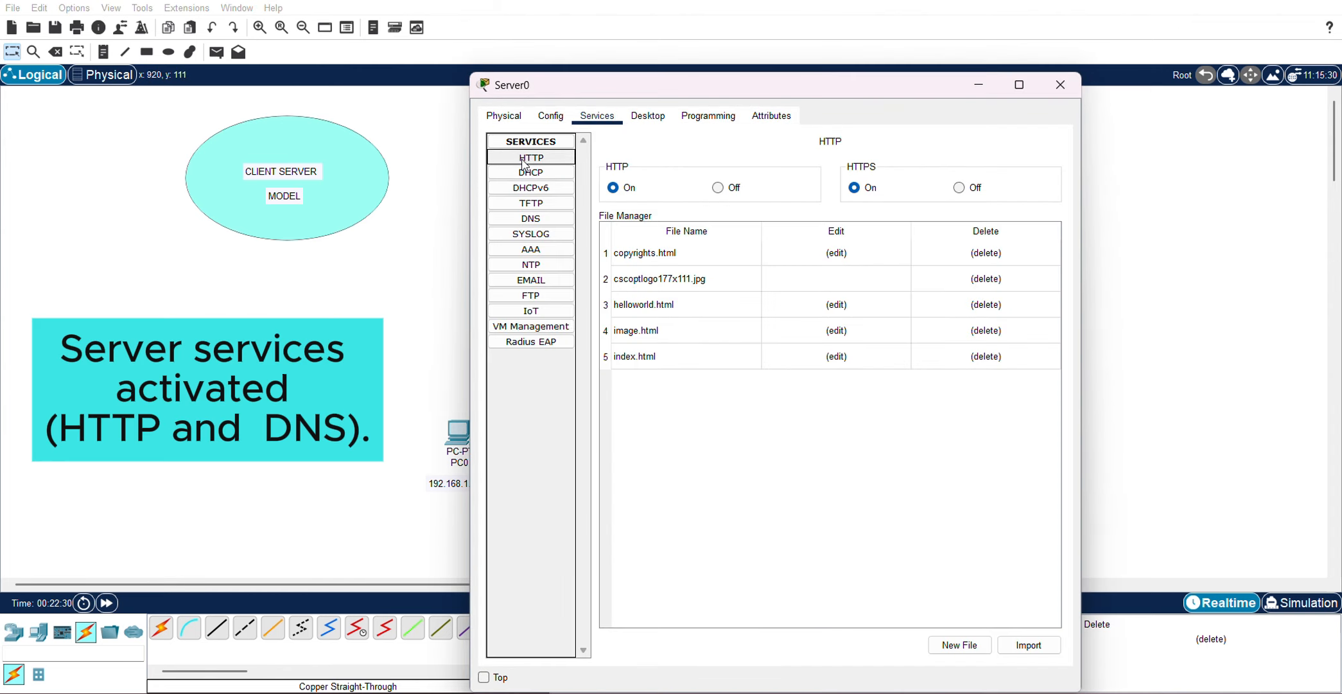
click(614, 189)
Turn on the DHCP service on Server0's FastEthernet0 interface and save the serverPool settings.
click(561, 174)
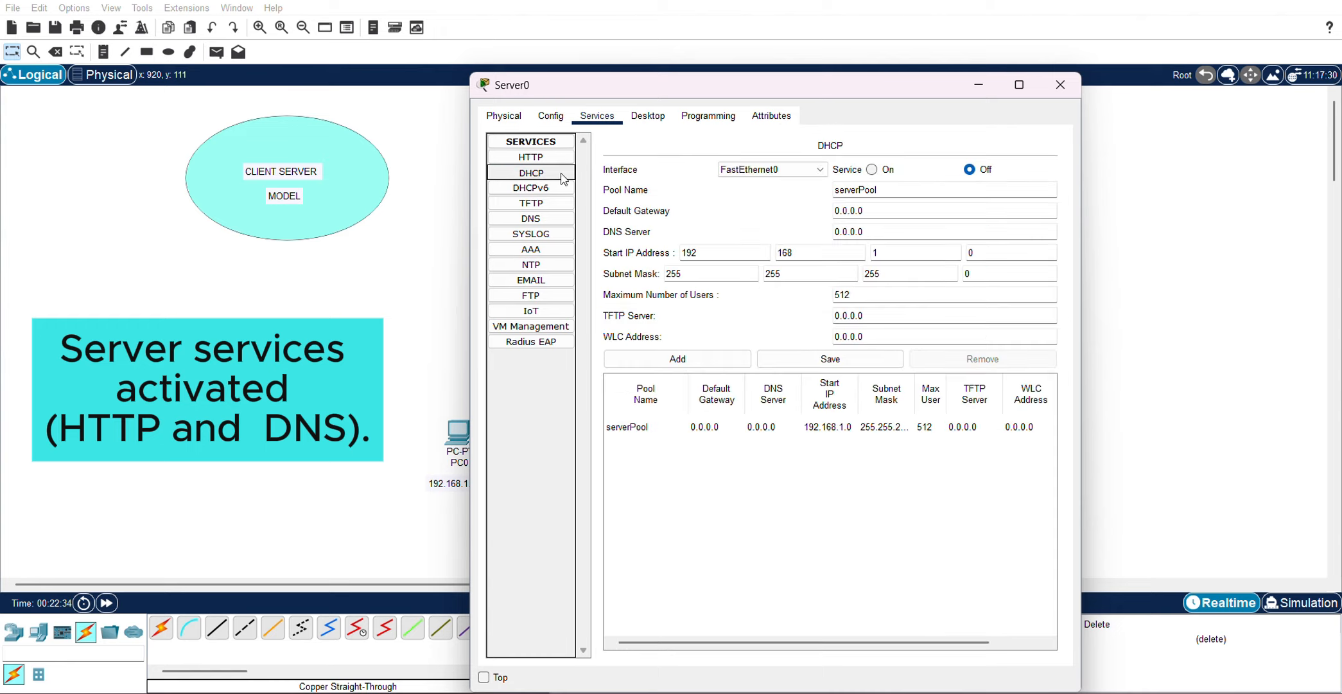
click(881, 175)
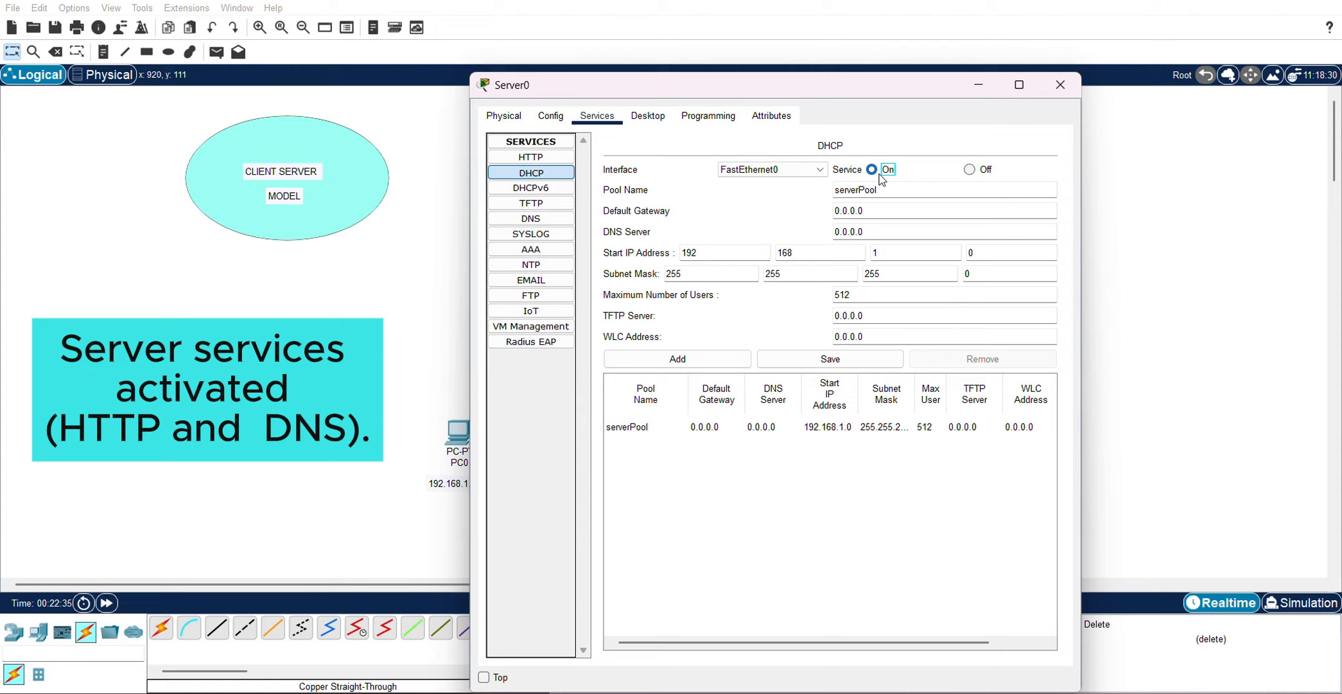
click(838, 363)
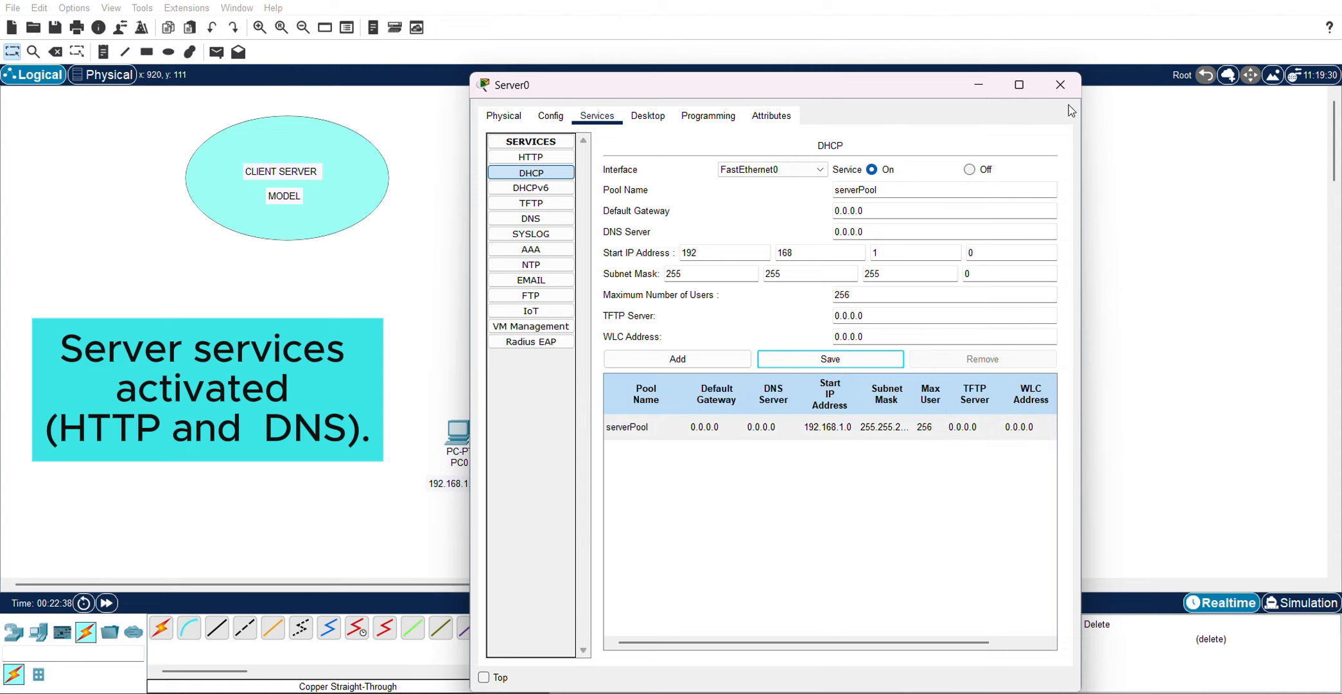
click(1060, 84)
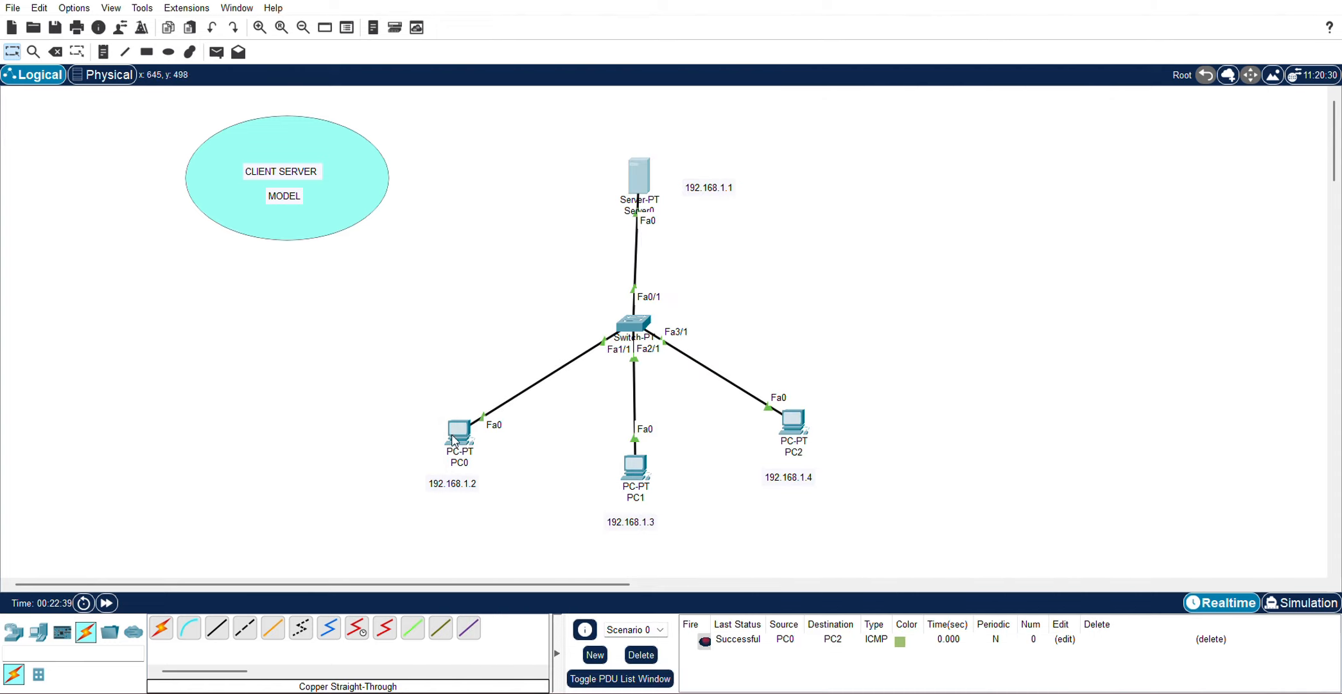
Copy the server address from the note beside Server0 and load 192.168.1.1 in PC0's web browser.
double_click(714, 190)
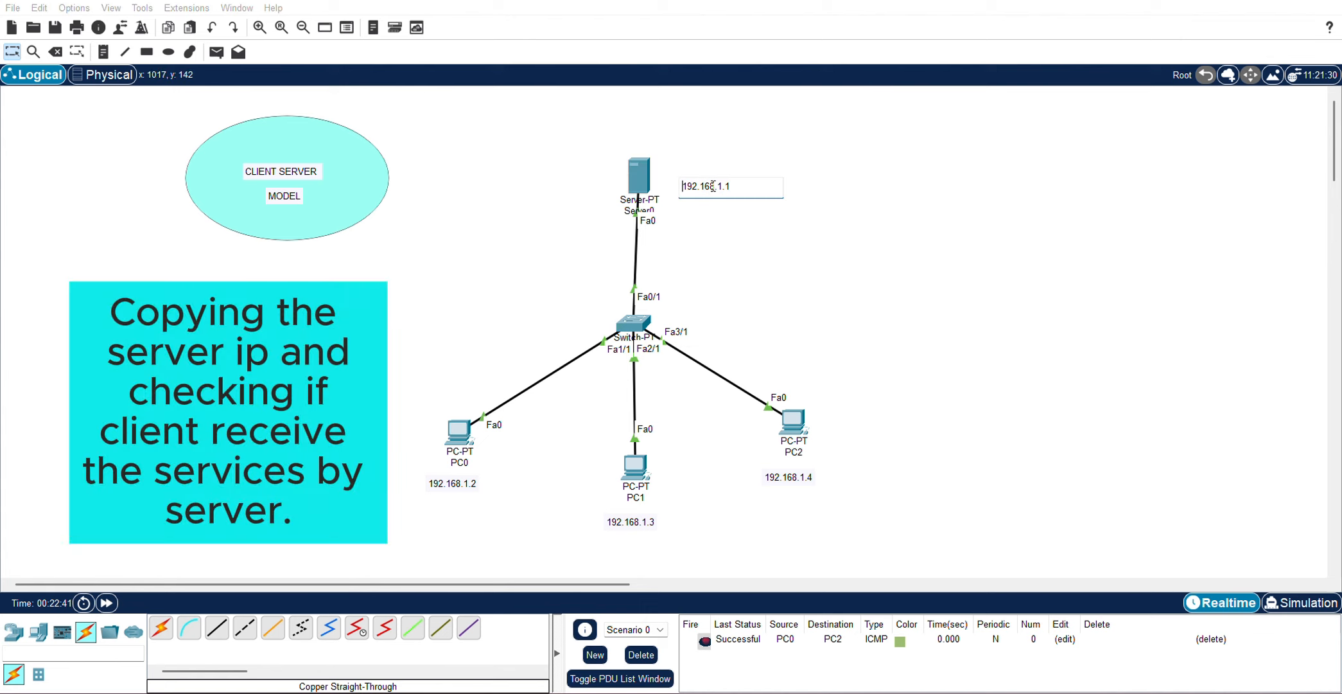
key(ctrl+a)
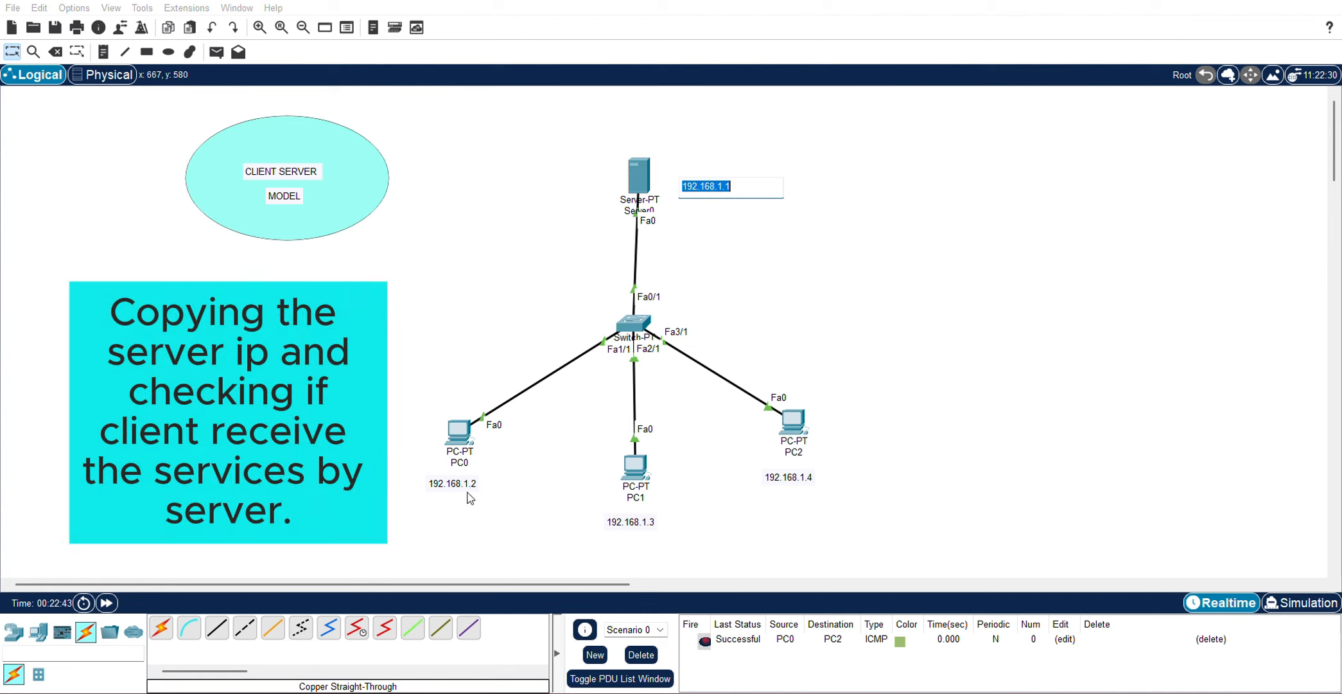
click(459, 434)
click(992, 157)
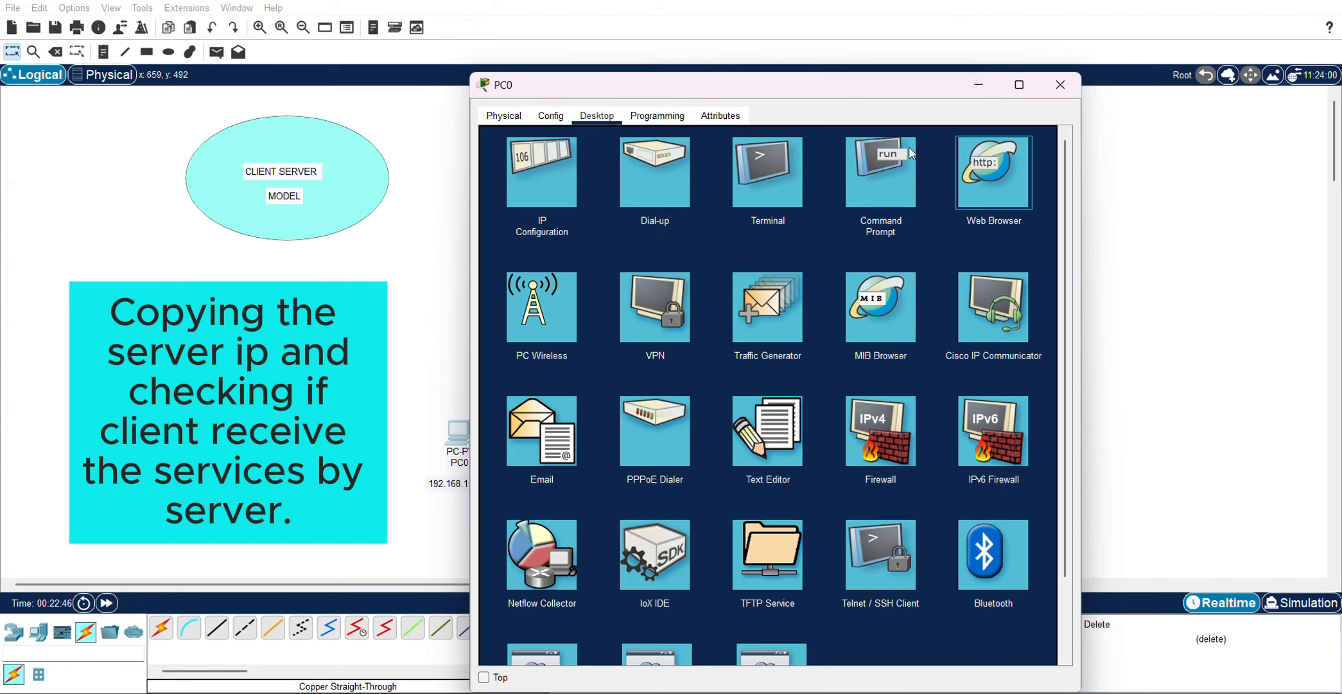
drag(839, 89, 912, 153)
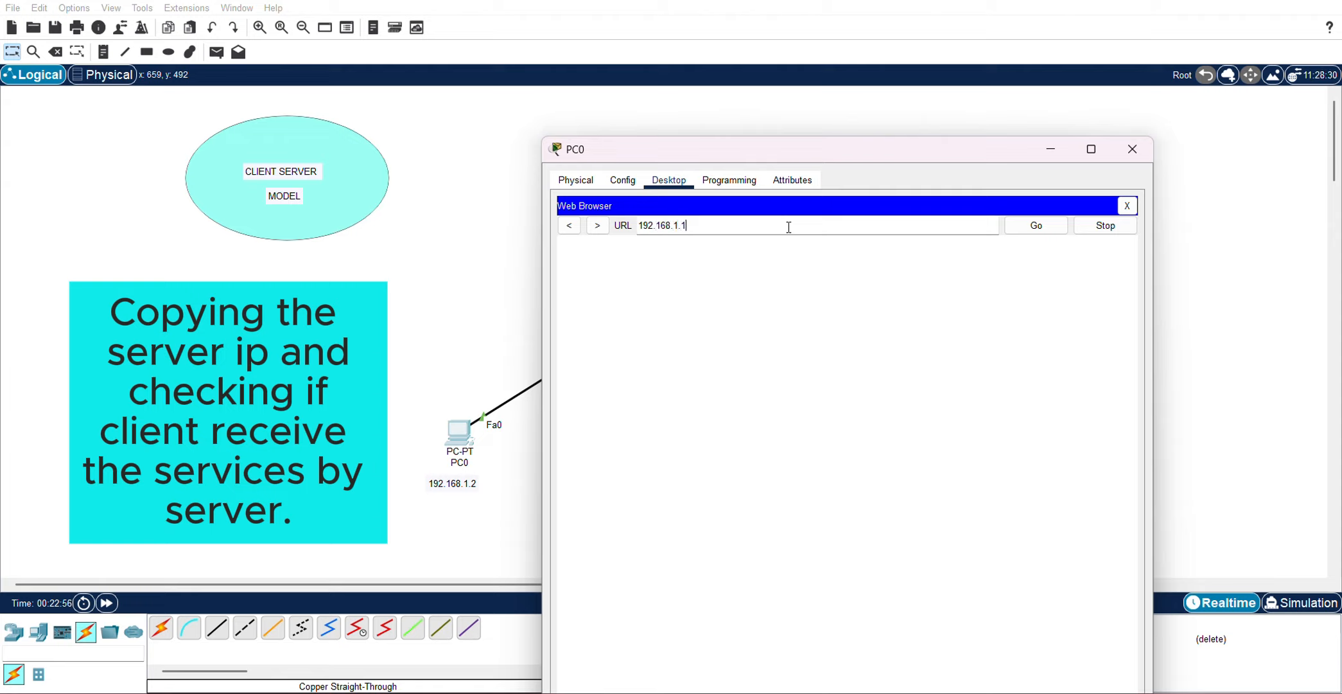
key(Return)
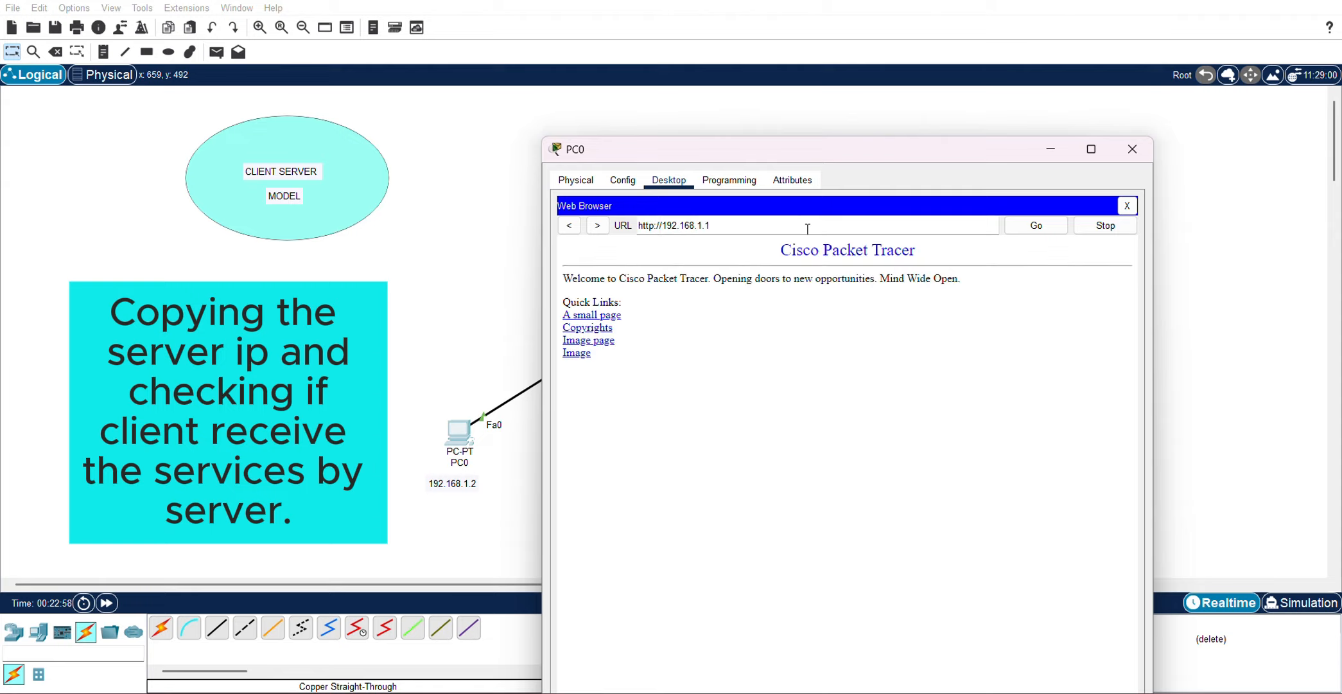
View the server site's small page and Copyrights page in PC0's browser, returning to the index page after each.
click(807, 228)
drag(834, 165, 787, 256)
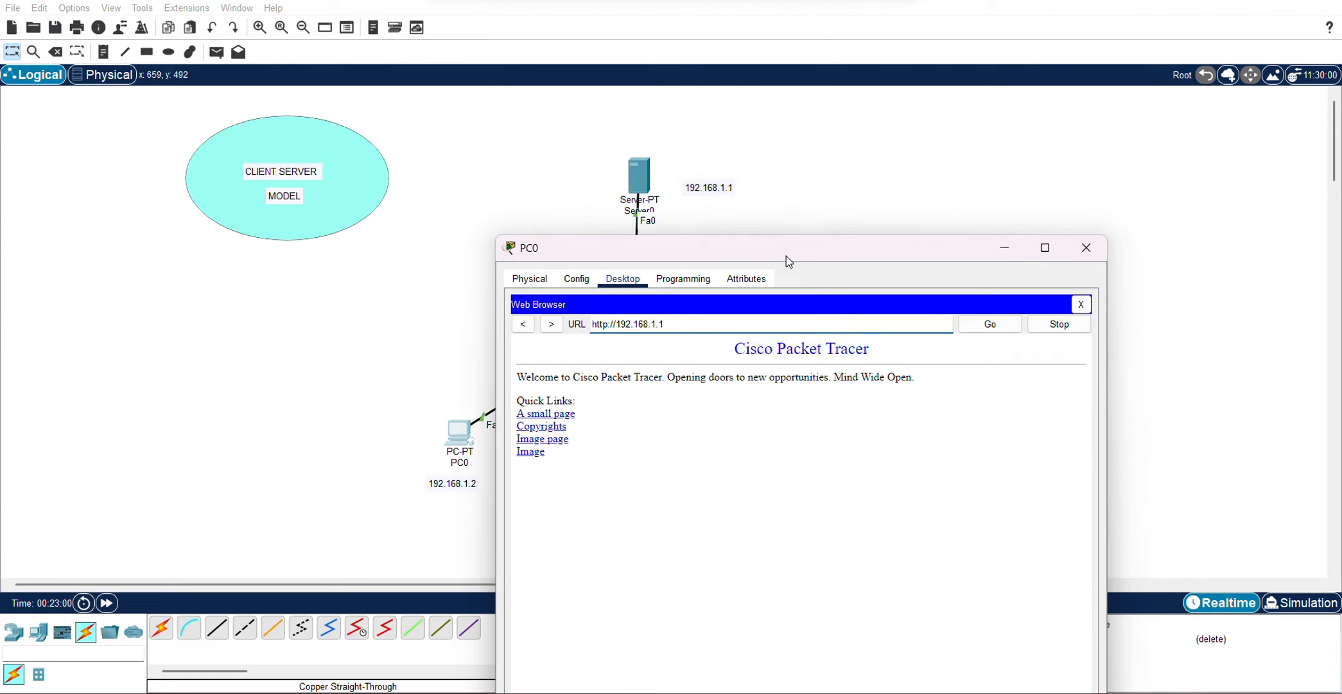
click(545, 414)
drag(880, 260, 964, 120)
click(610, 222)
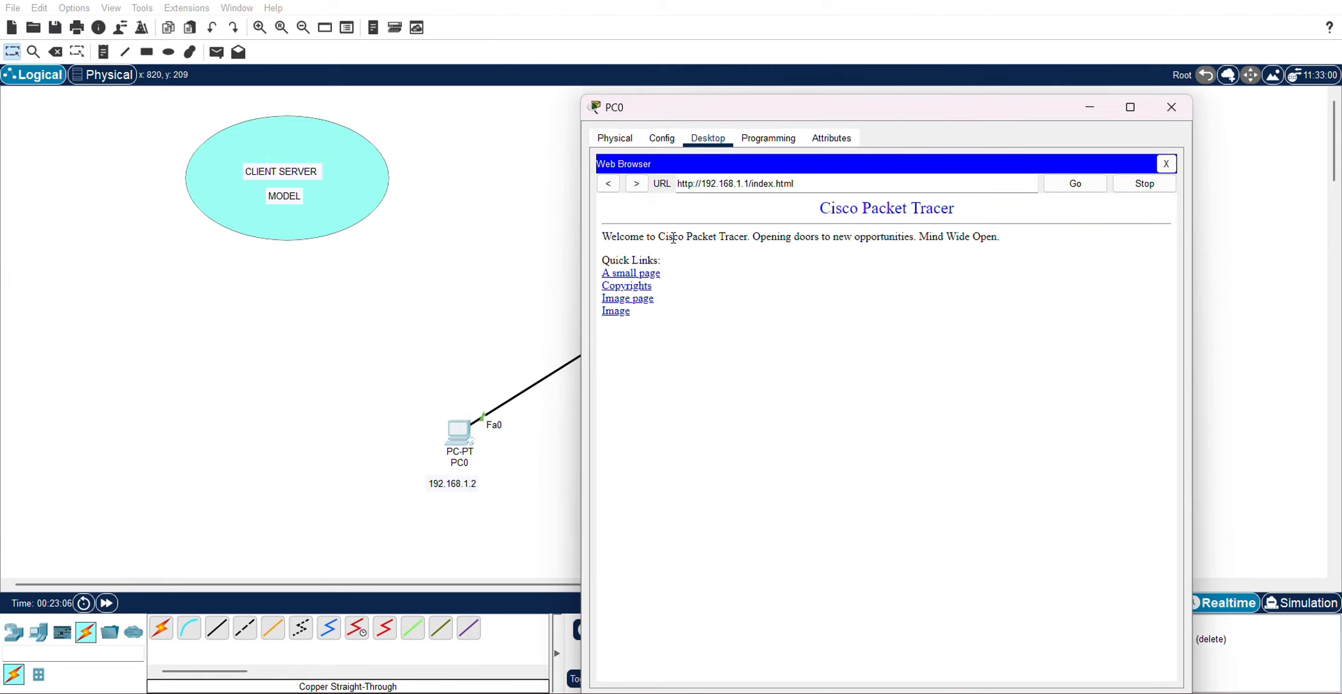
click(637, 286)
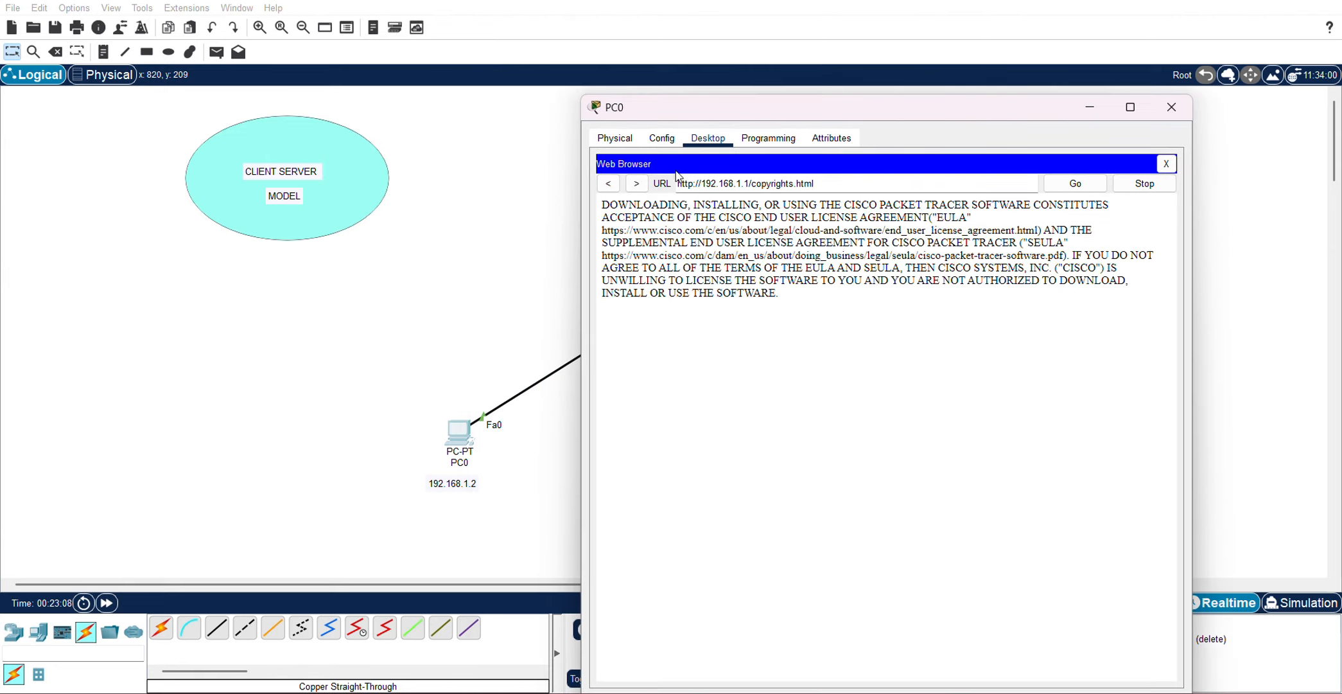
click(608, 184)
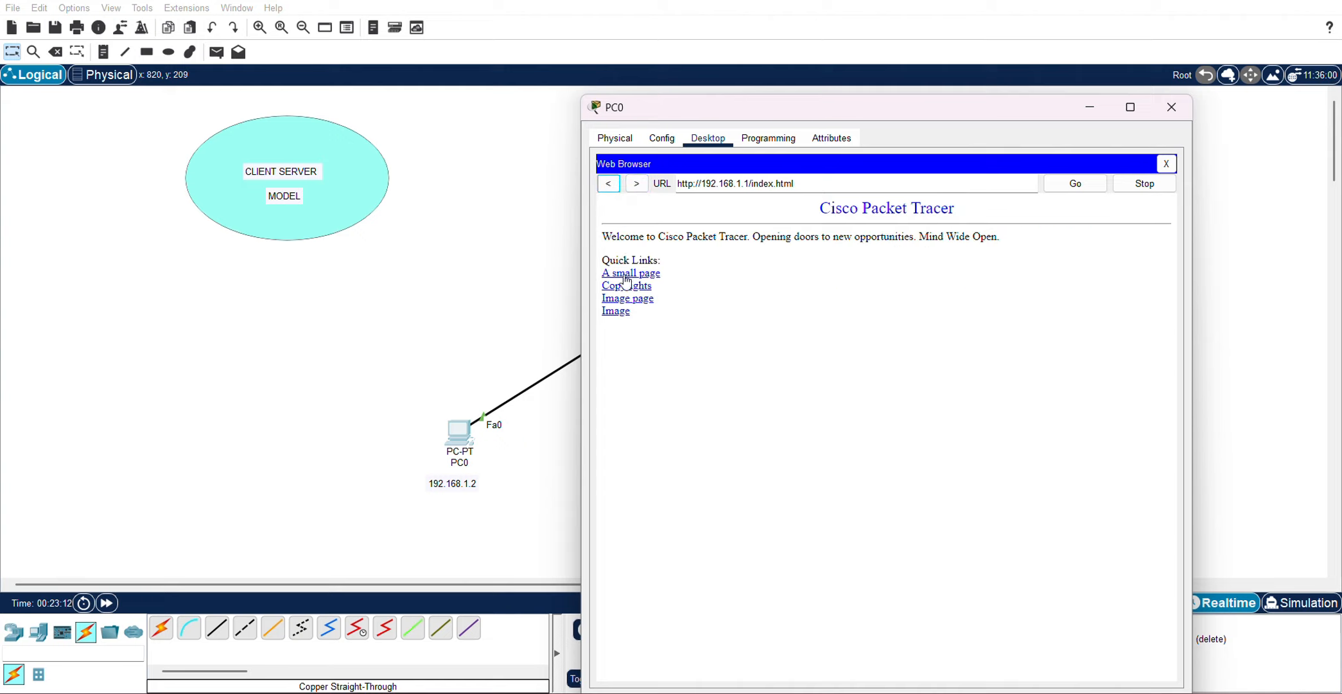
View the site's Image page and Image links, and close PC0's browser and device window.
click(616, 298)
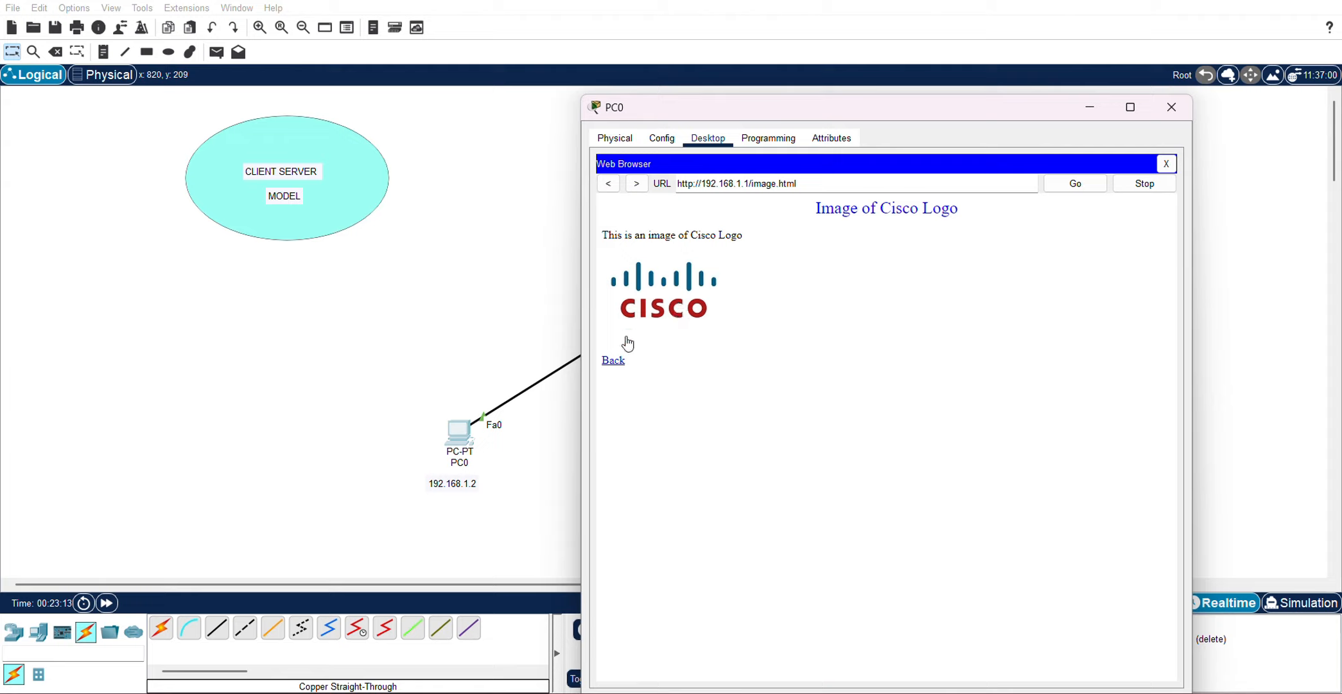
click(616, 362)
click(617, 311)
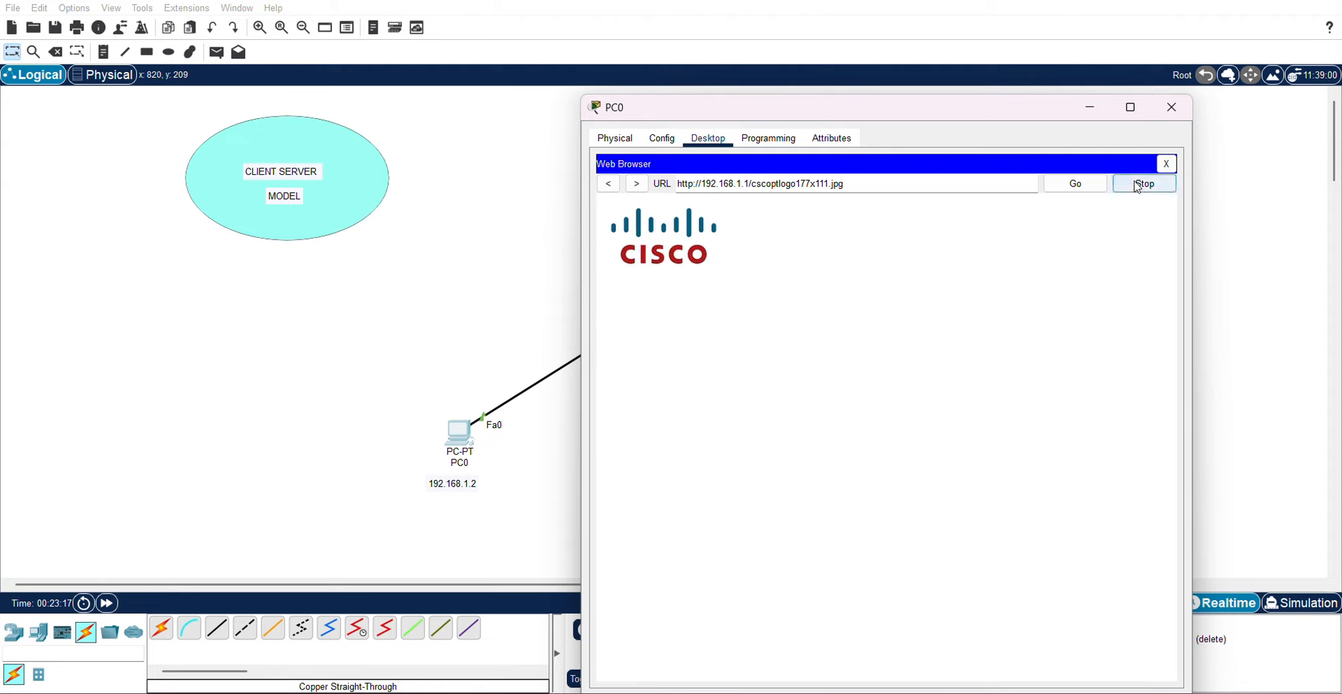
click(1168, 164)
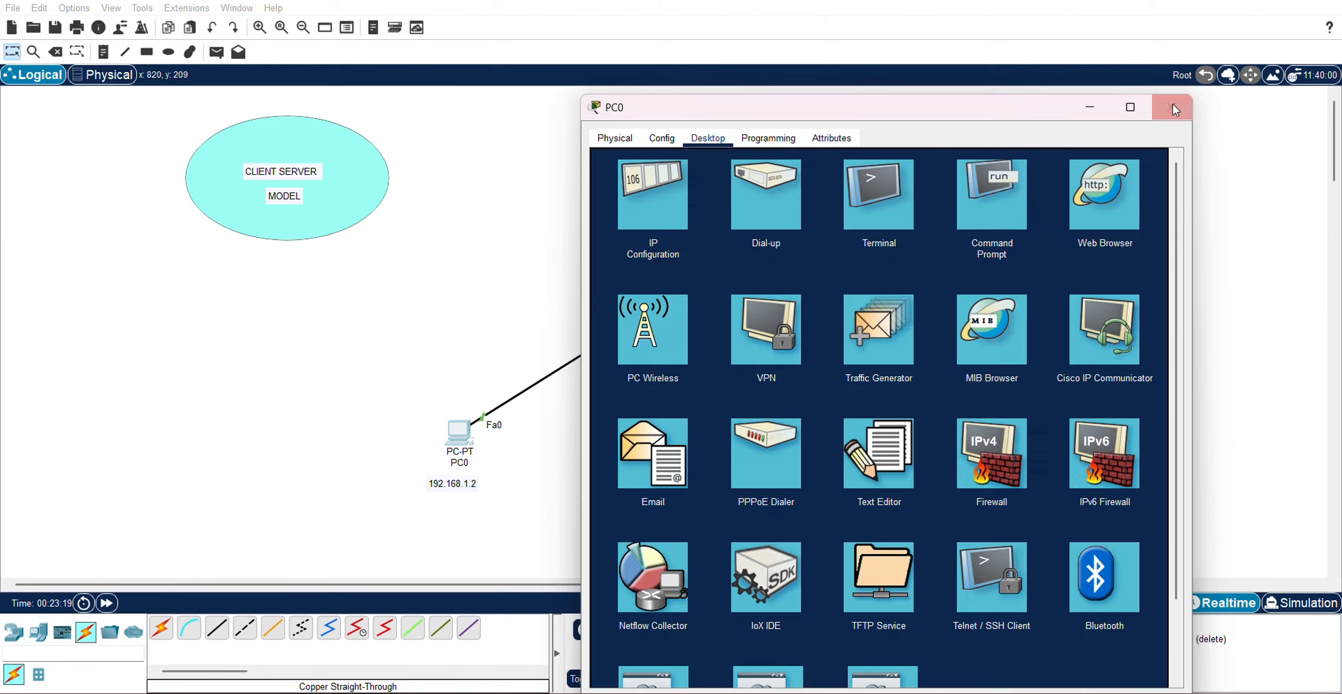
click(1172, 105)
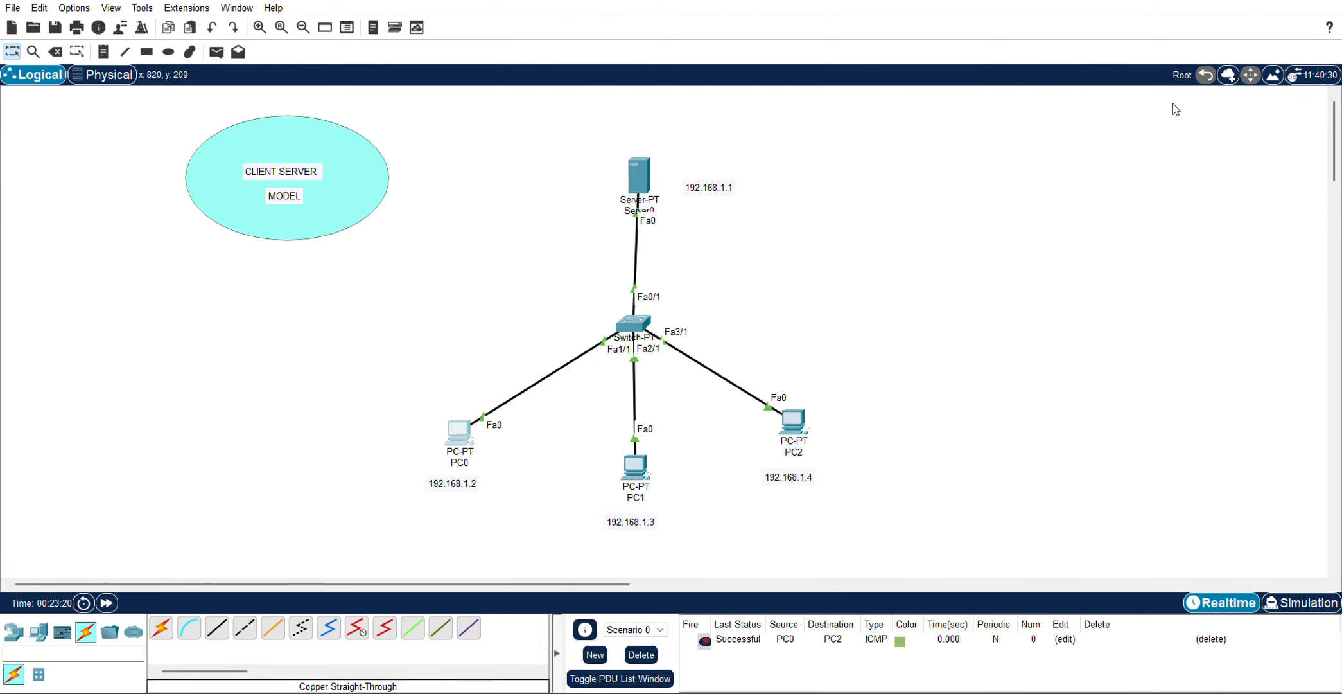
Send a simple PDU from Server0 to PC1.
click(583, 11)
click(217, 51)
click(638, 191)
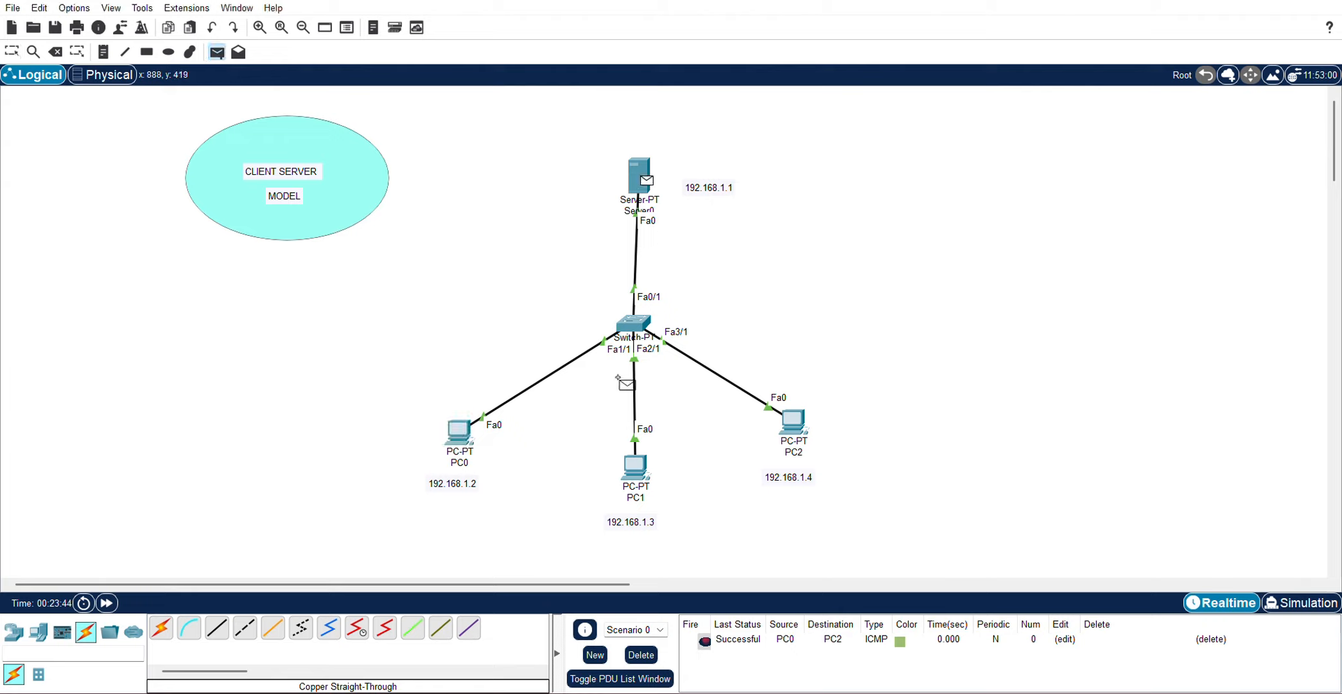
click(639, 478)
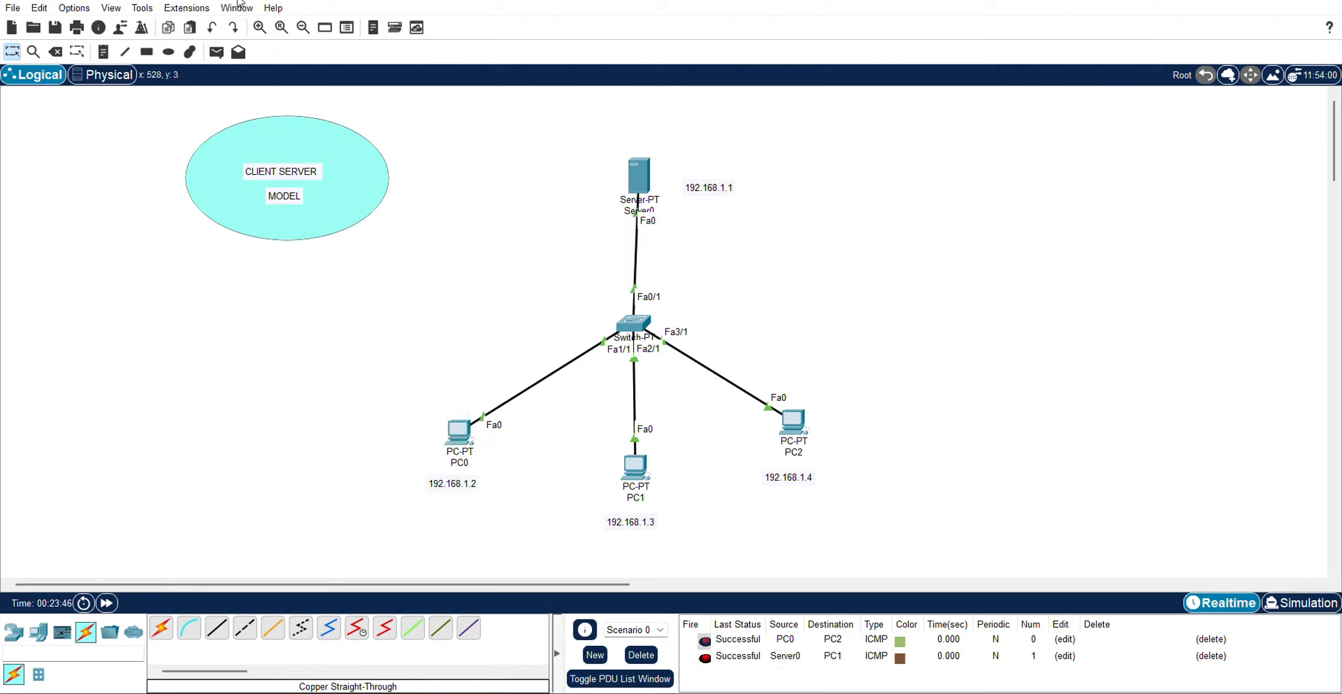
Start another simple PDU with PC0 as its source.
click(216, 51)
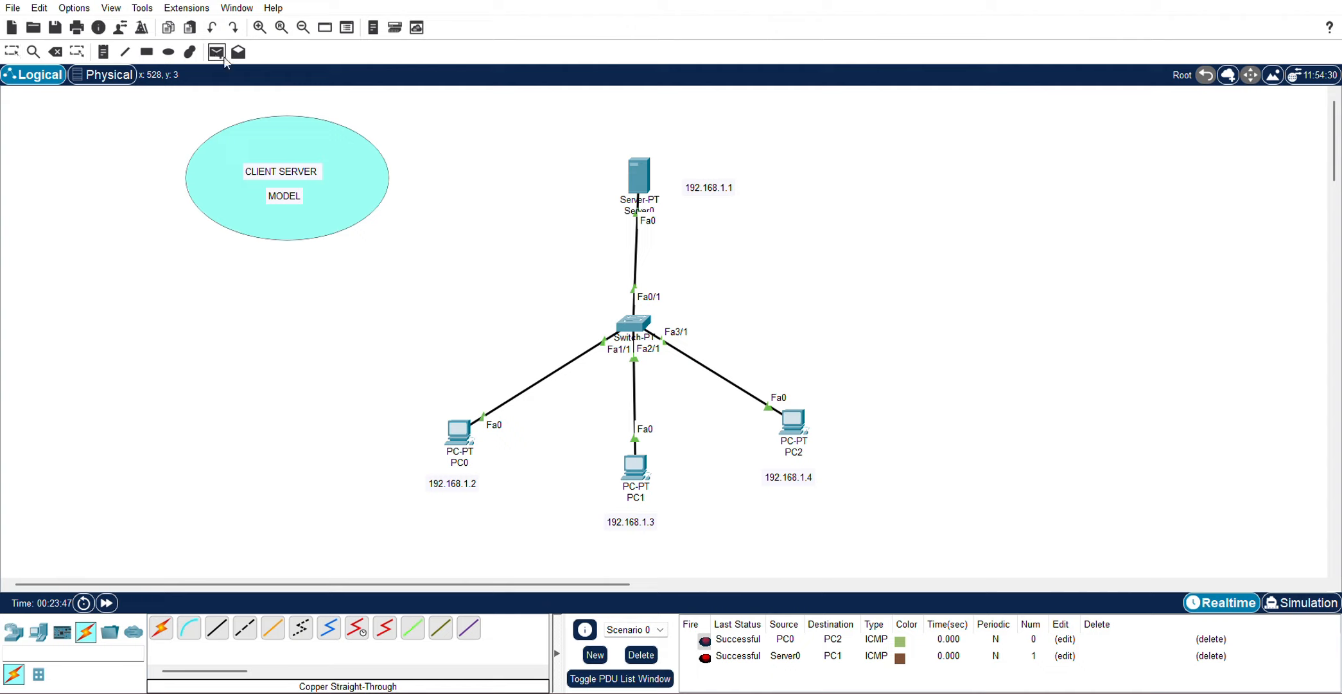
click(462, 435)
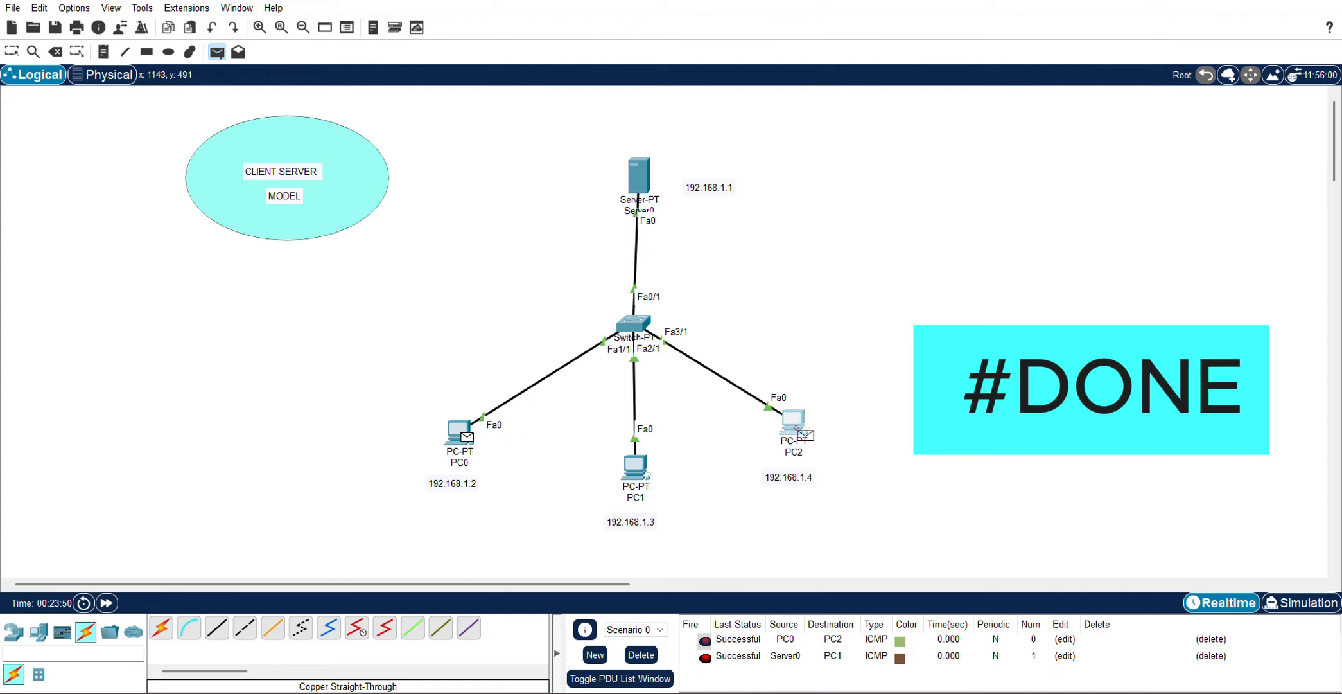